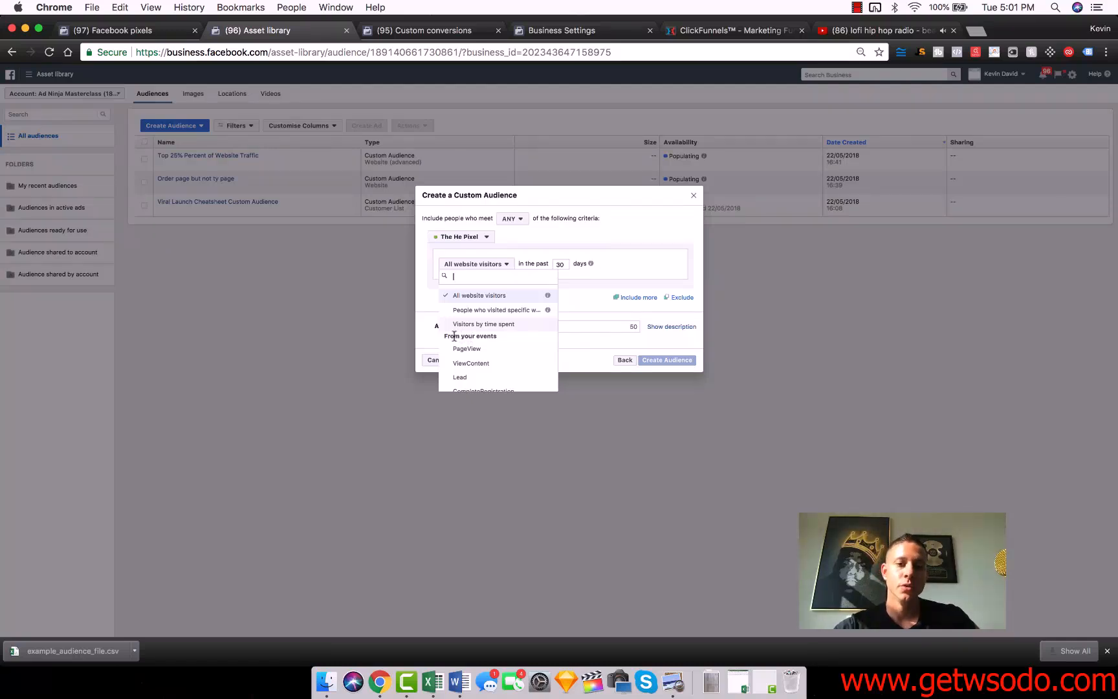
Start a custom conversion for The He Pixel with a URL-contains rule using the Product Research Thank You page address from ClickFunnels.
left_click(580, 355)
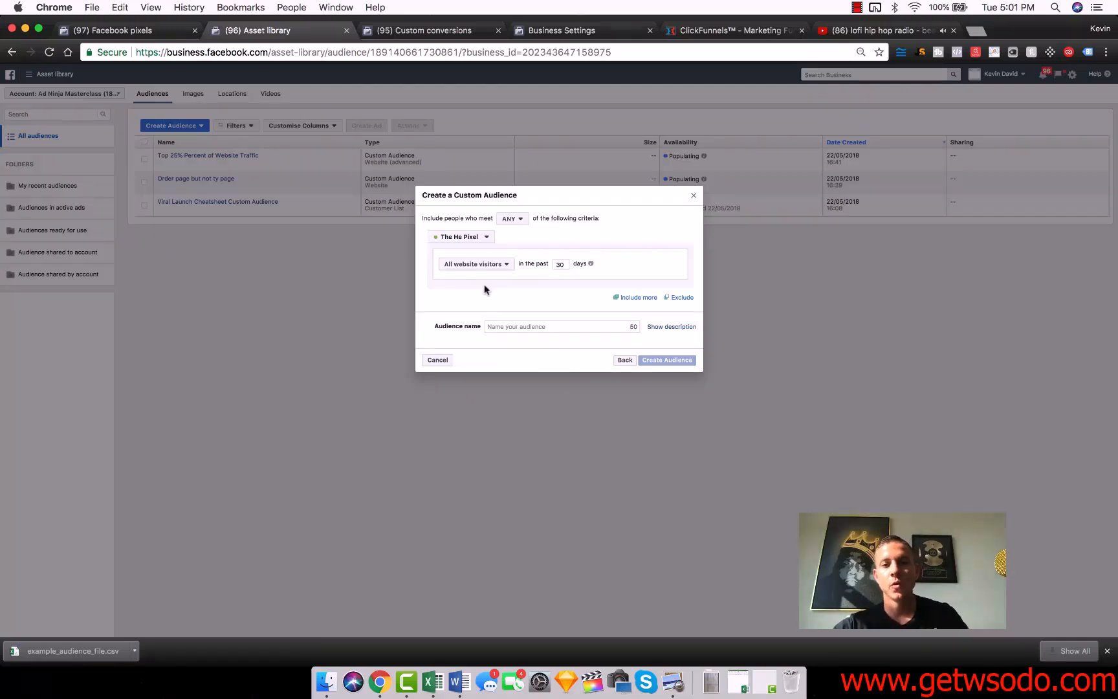
left_click(429, 31)
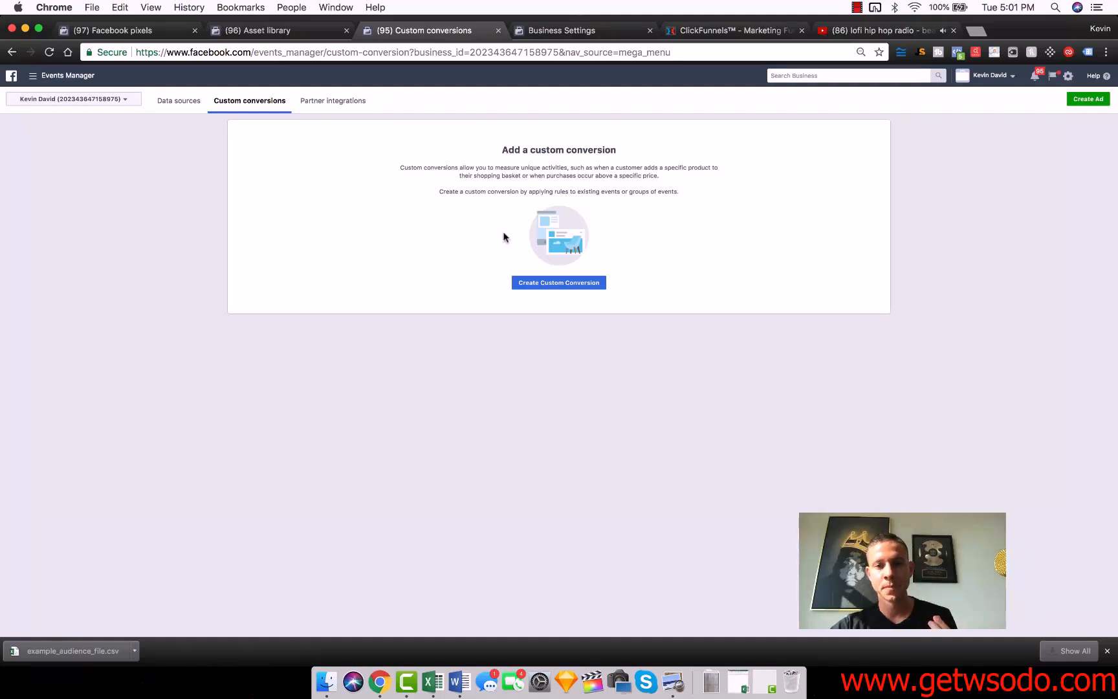
left_click(545, 283)
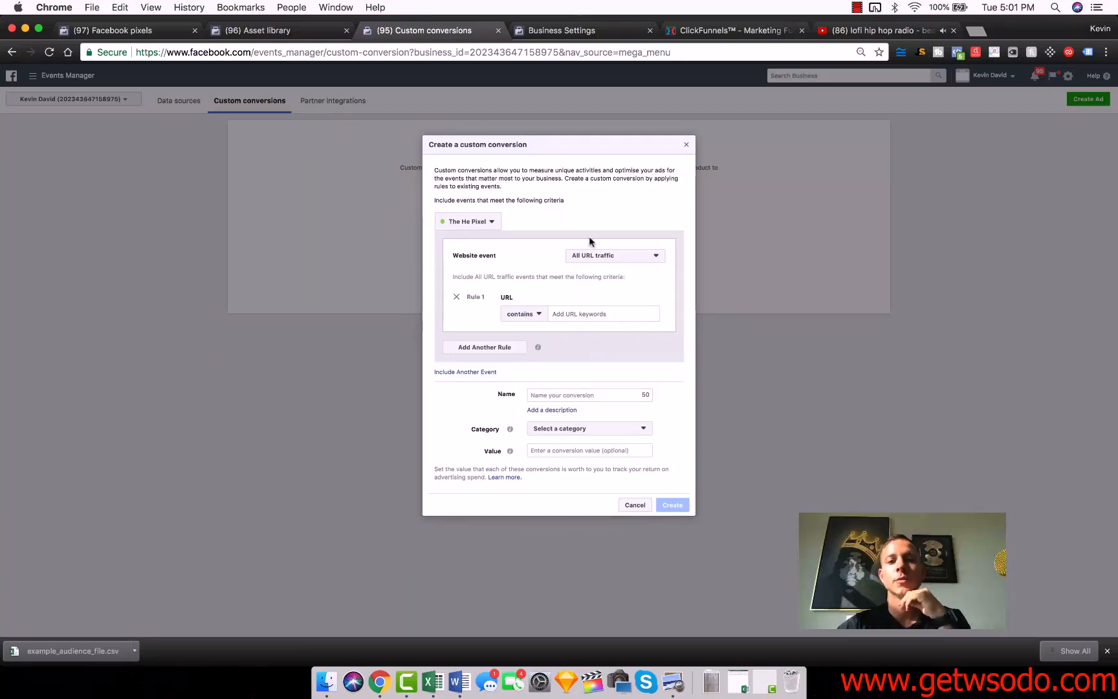
left_click(752, 30)
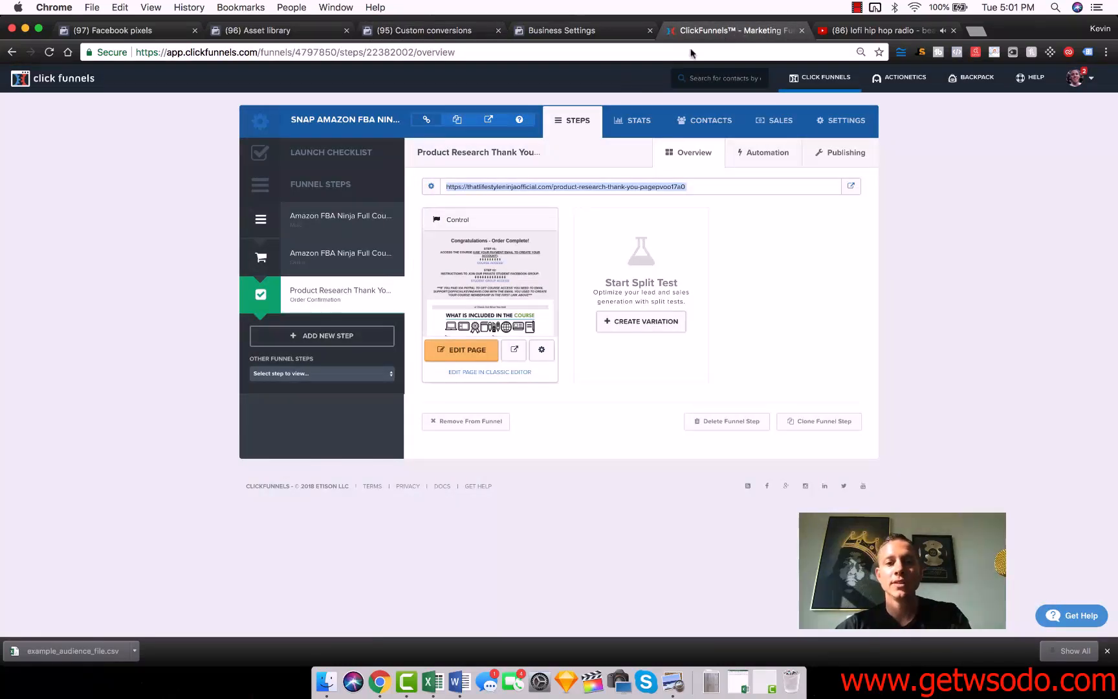
left_click(545, 185)
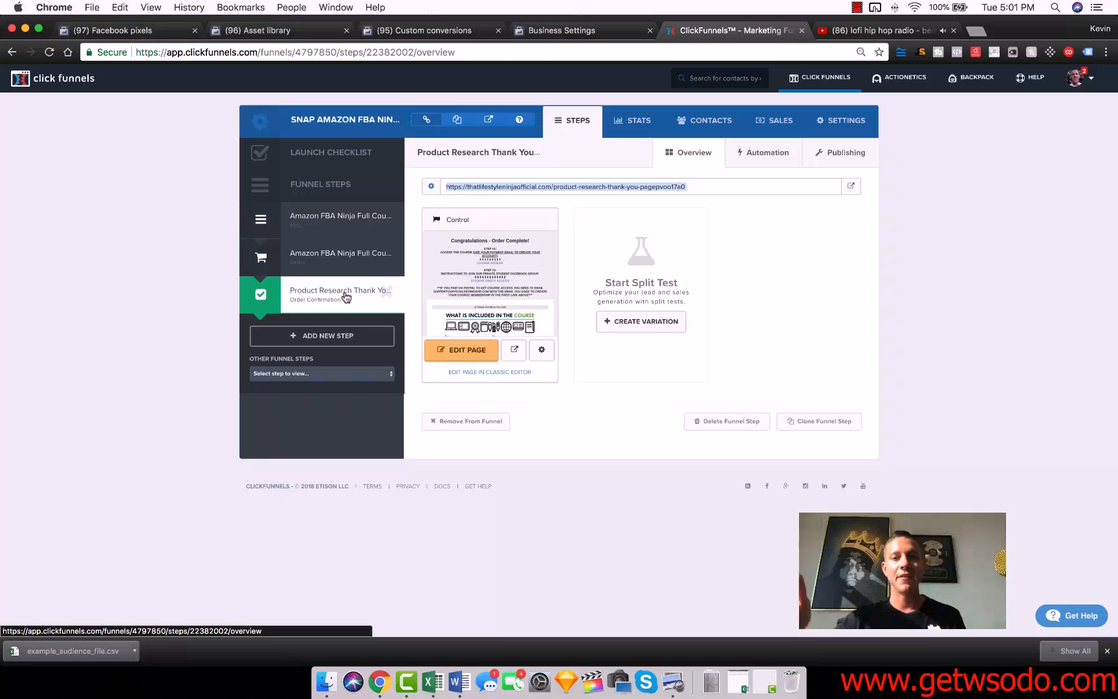
left_click(415, 32)
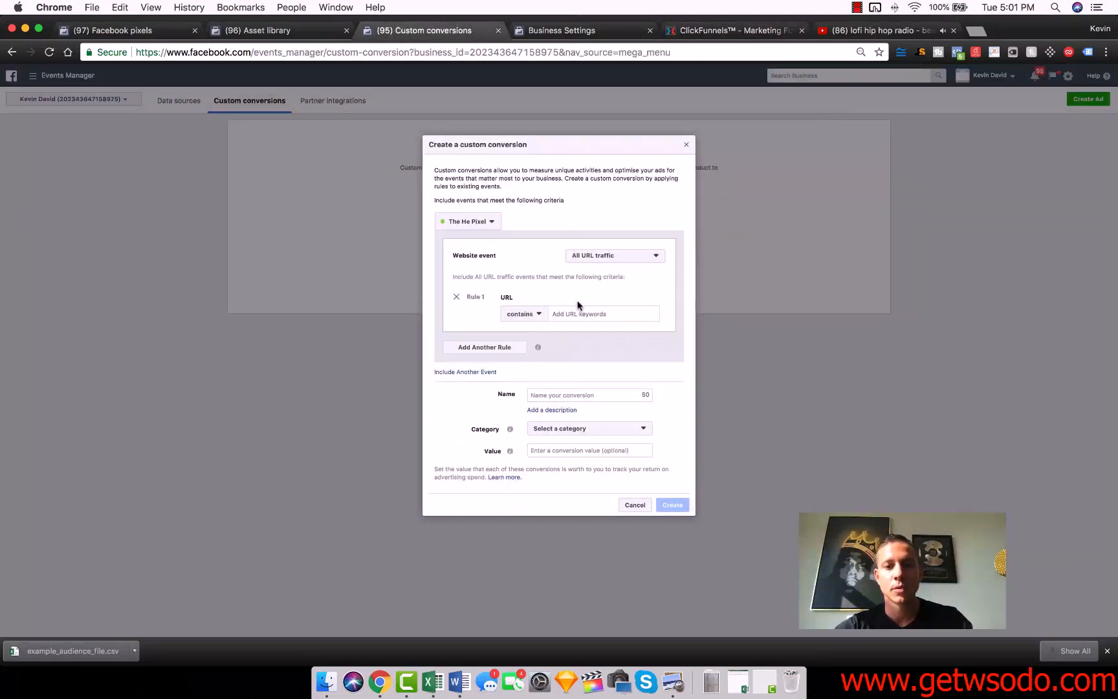
left_click(597, 317)
key("super+v")
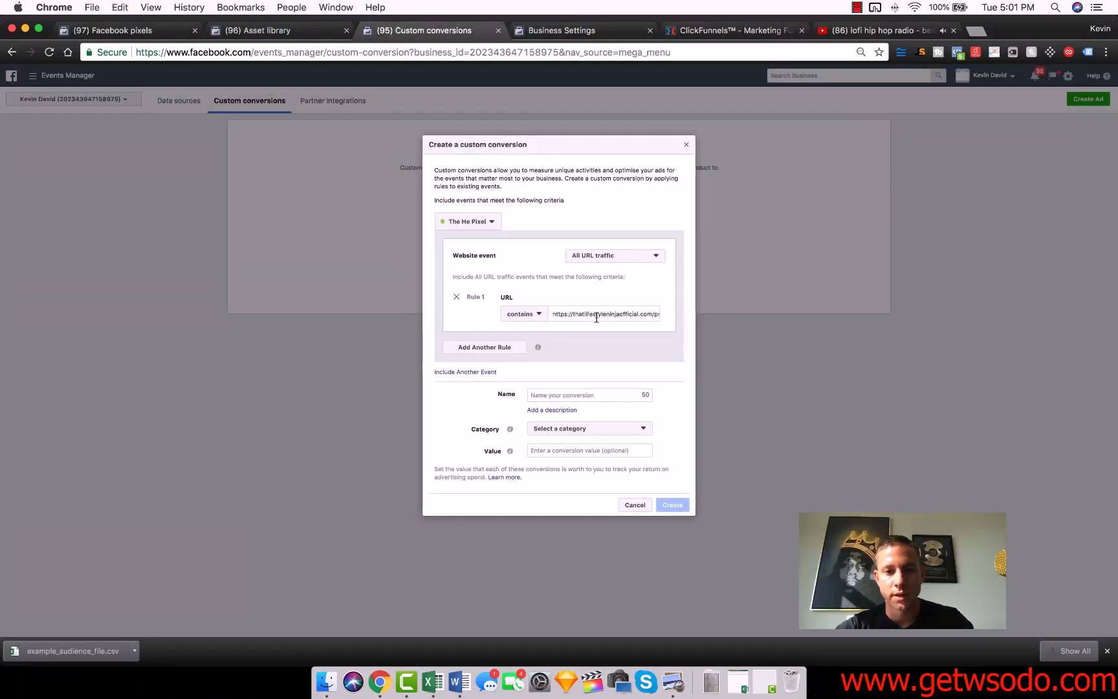
Name the conversion Amazon FBA Course Conversion, set its category to Purchase and value to 997, and create it.
left_click(572, 394)
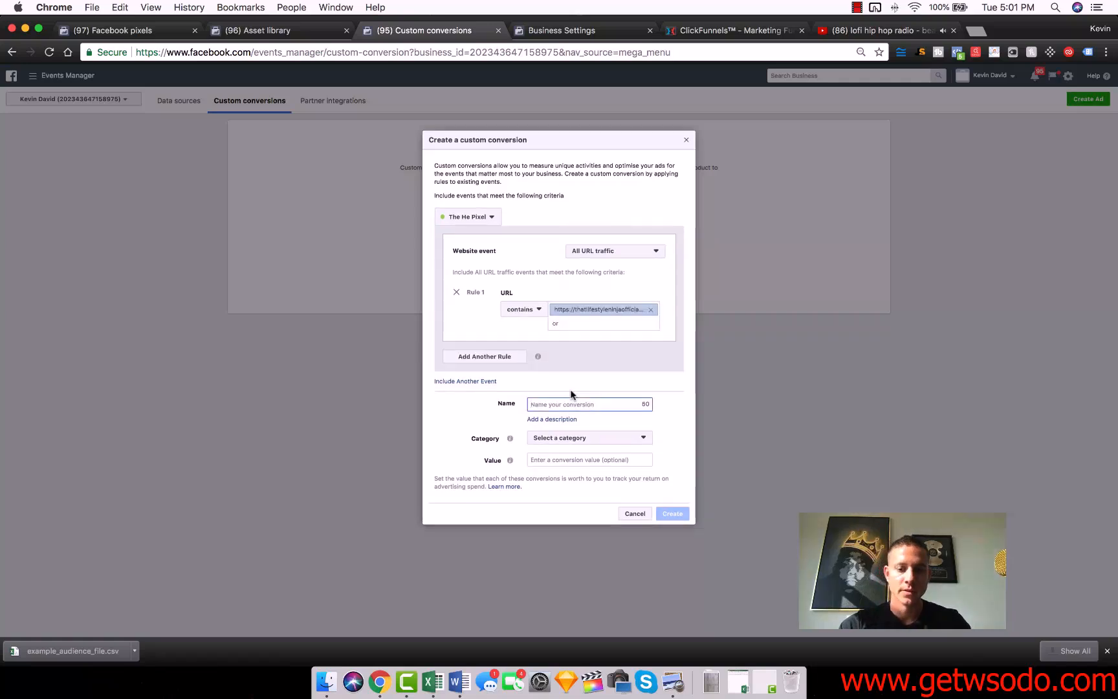
type("Amazon FBA Course")
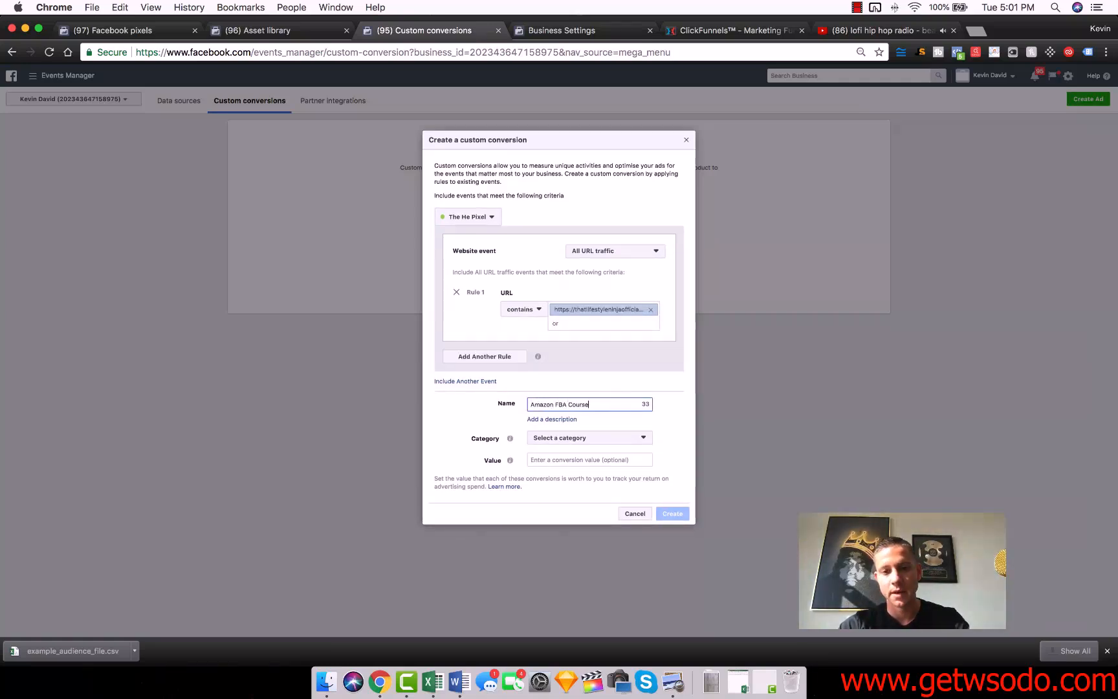
type(" Conversion")
left_click(571, 435)
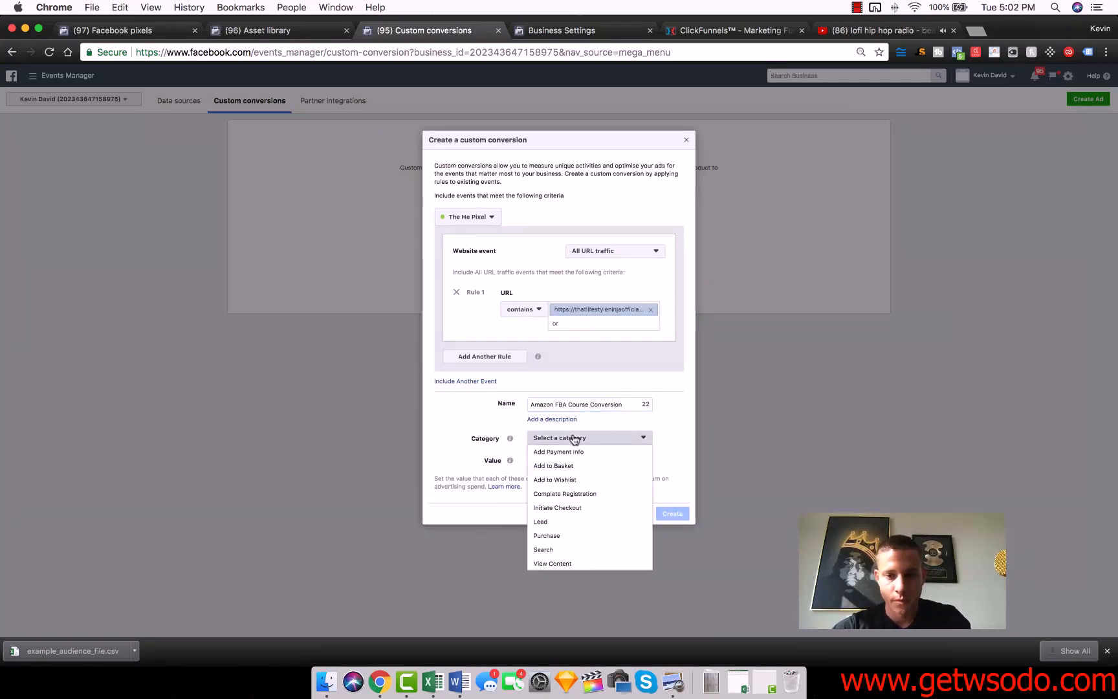
left_click(570, 535)
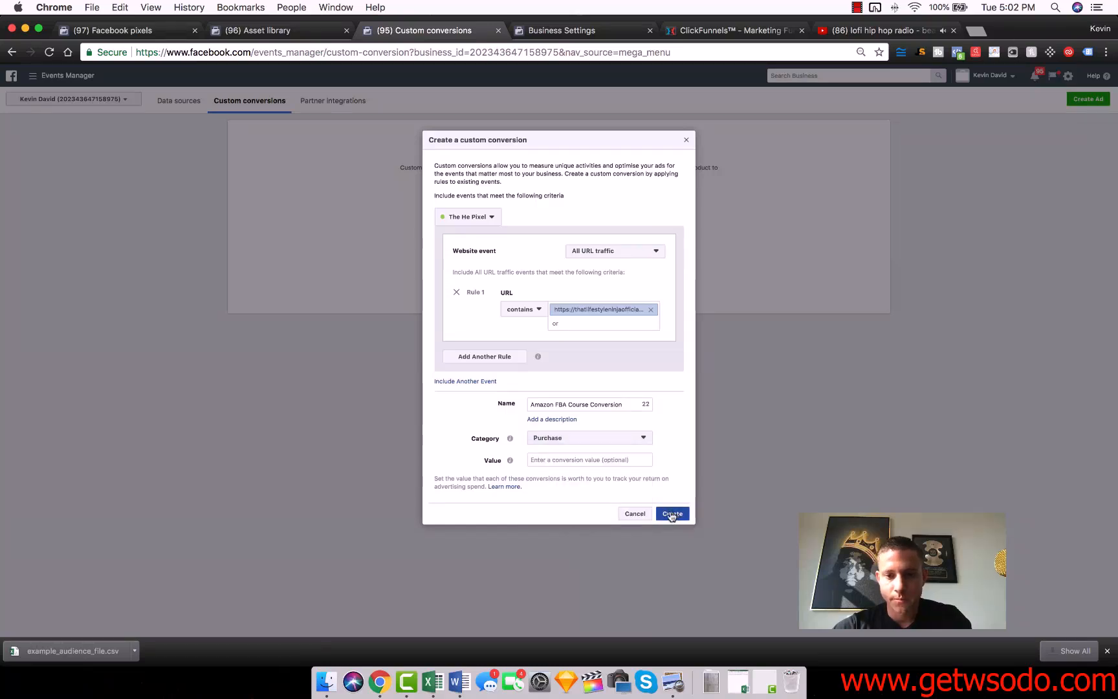
left_click(598, 460)
type("997")
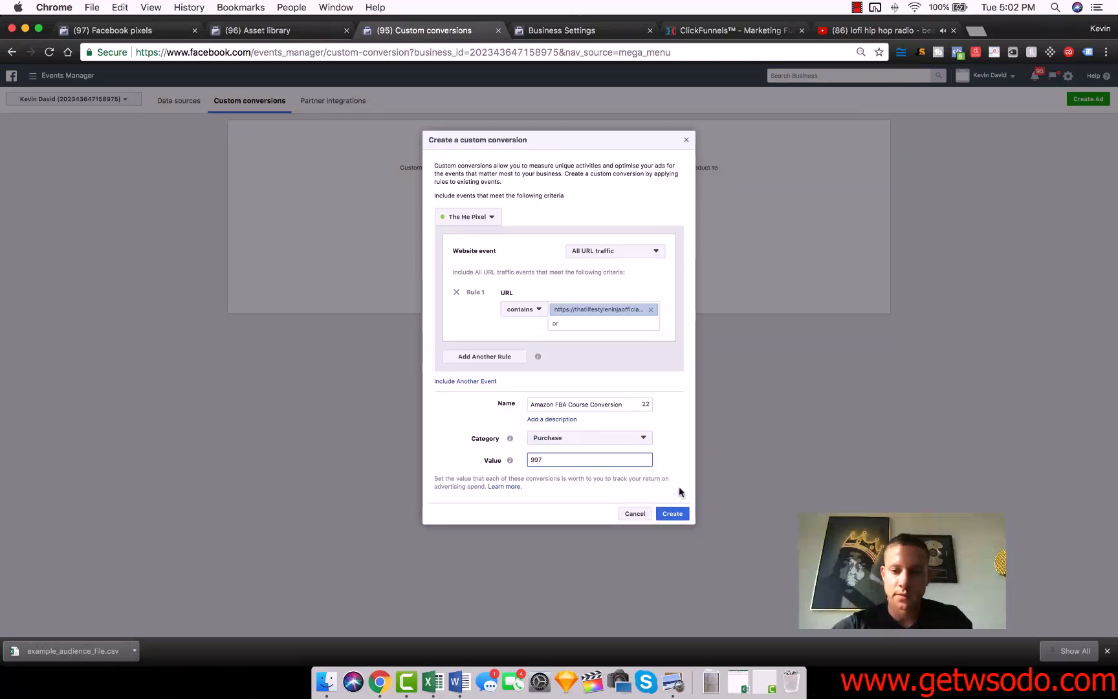
left_click(673, 513)
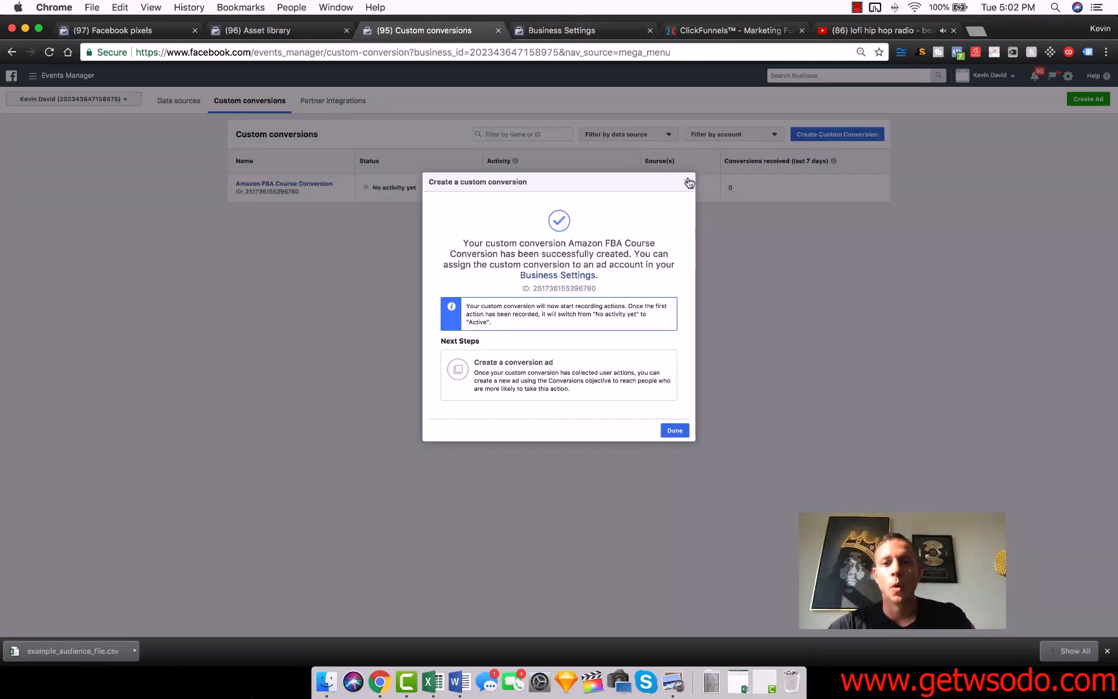
left_click(686, 184)
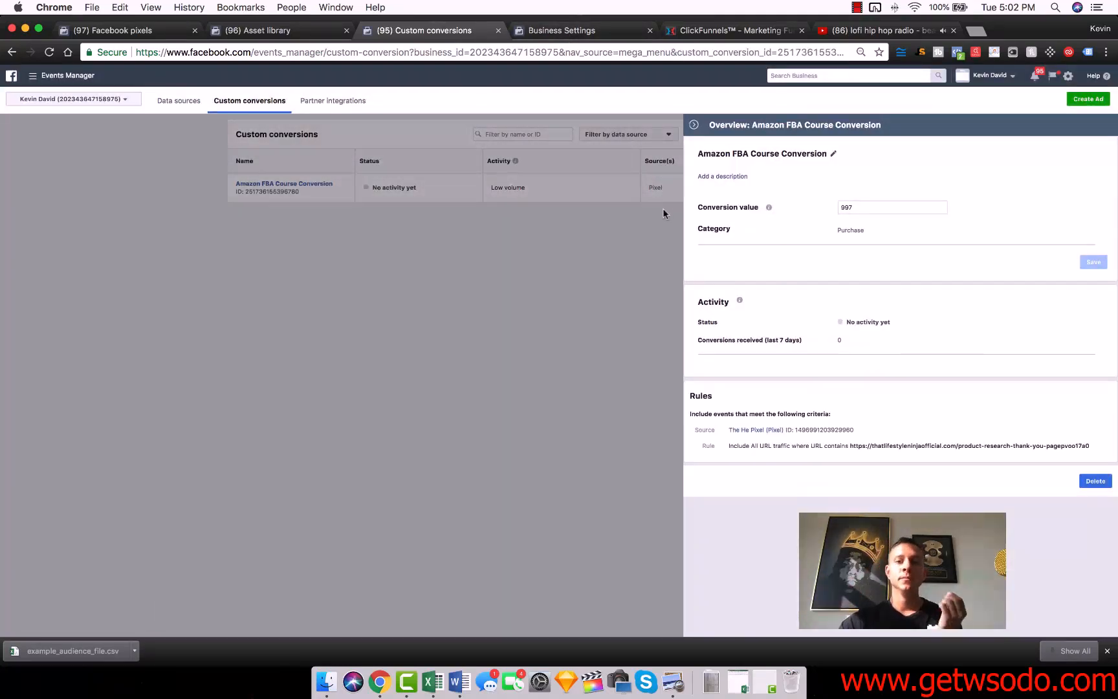
left_click(694, 127)
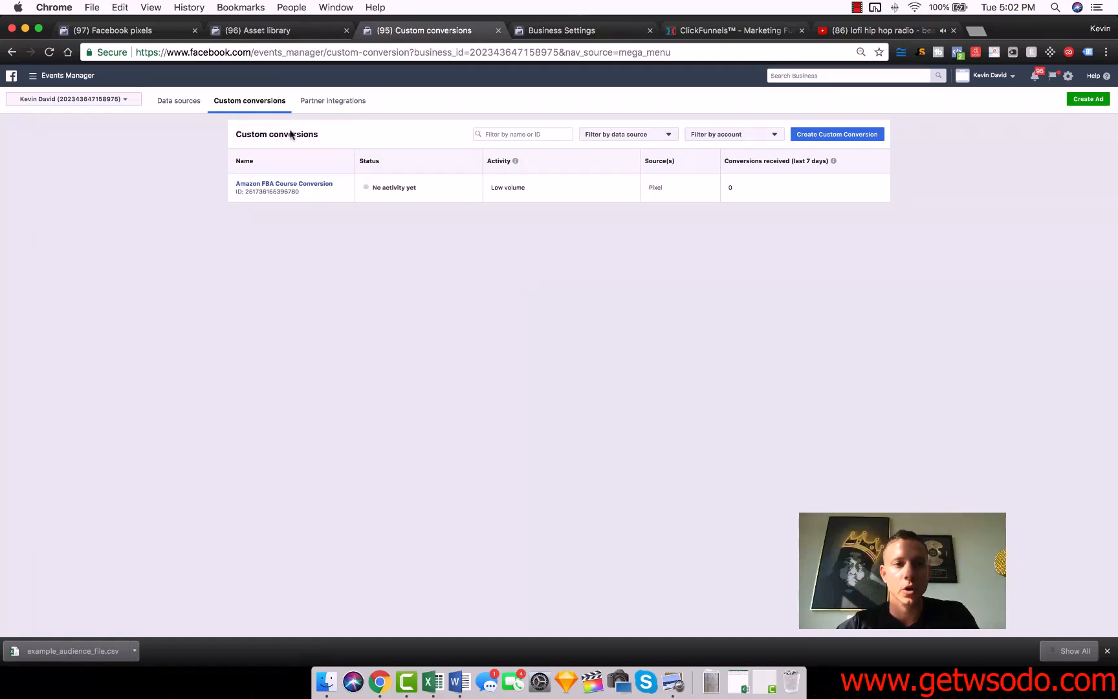
Close the Custom conversions page and return to the pixels in Business Settings.
left_click(32, 75)
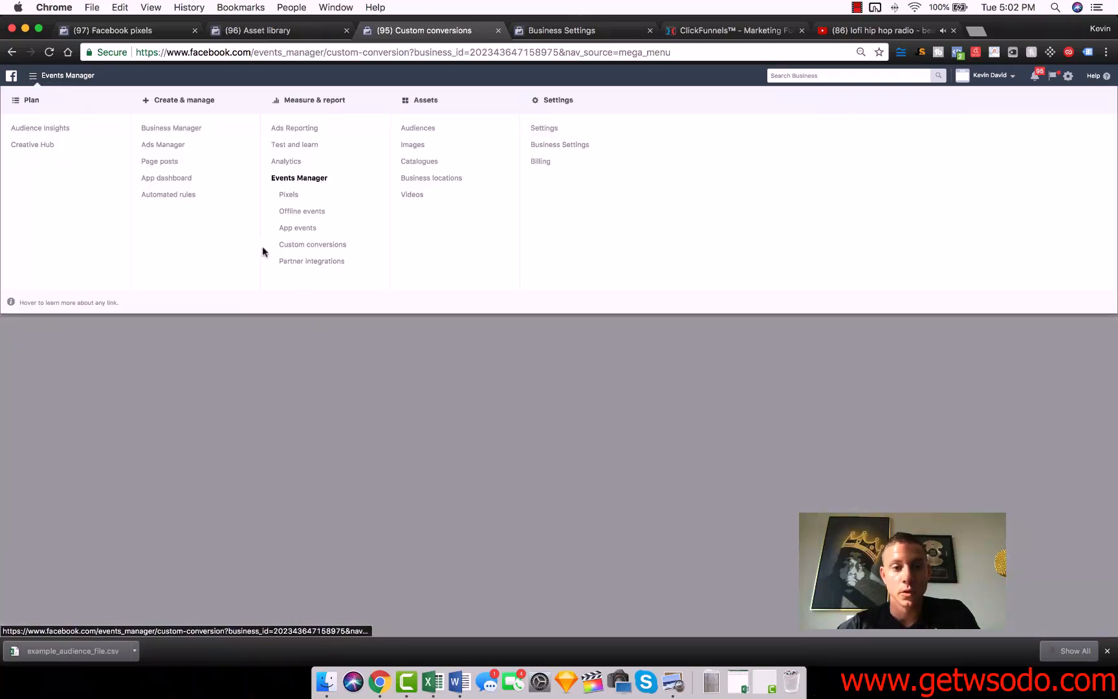
left_click(397, 381)
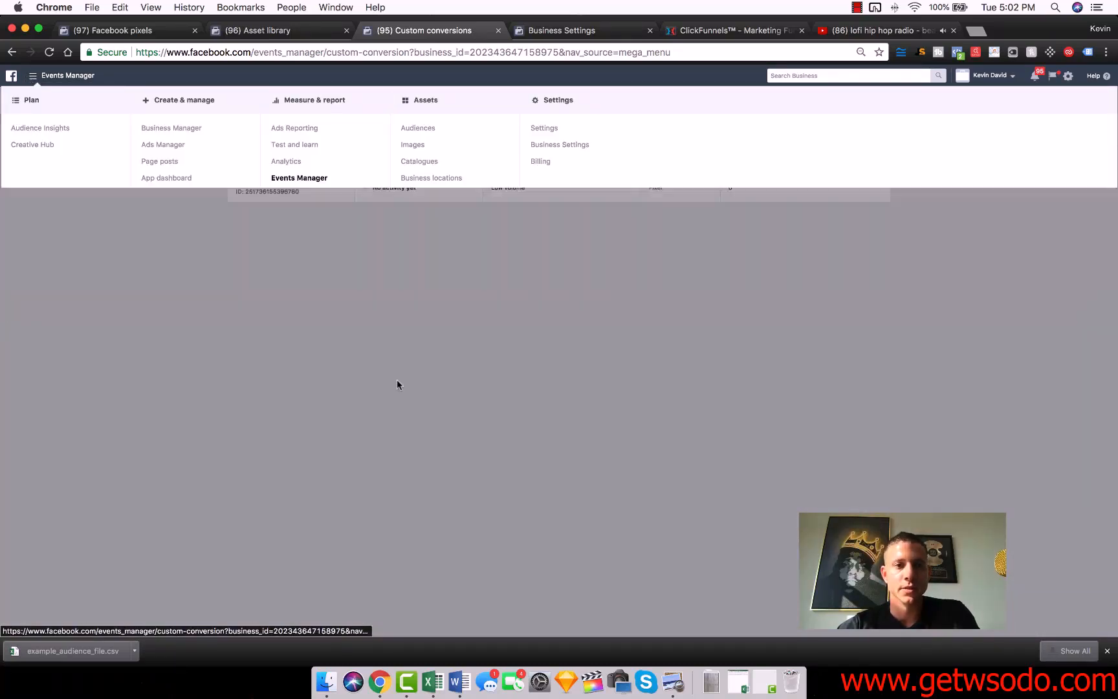
left_click(497, 31)
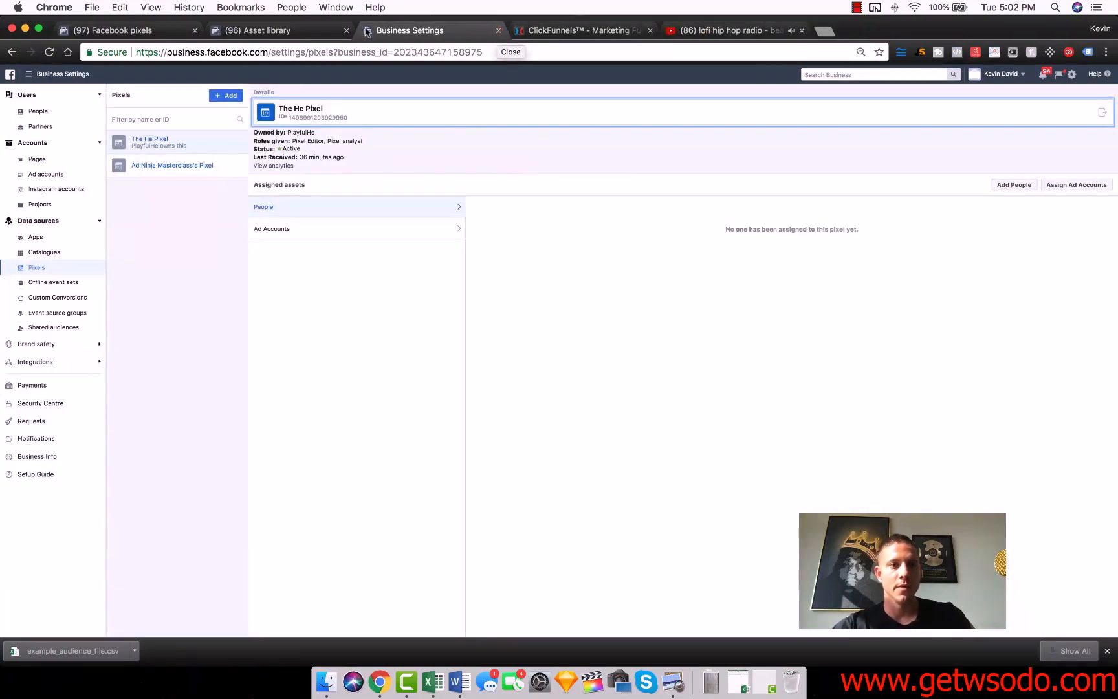
left_click(30, 75)
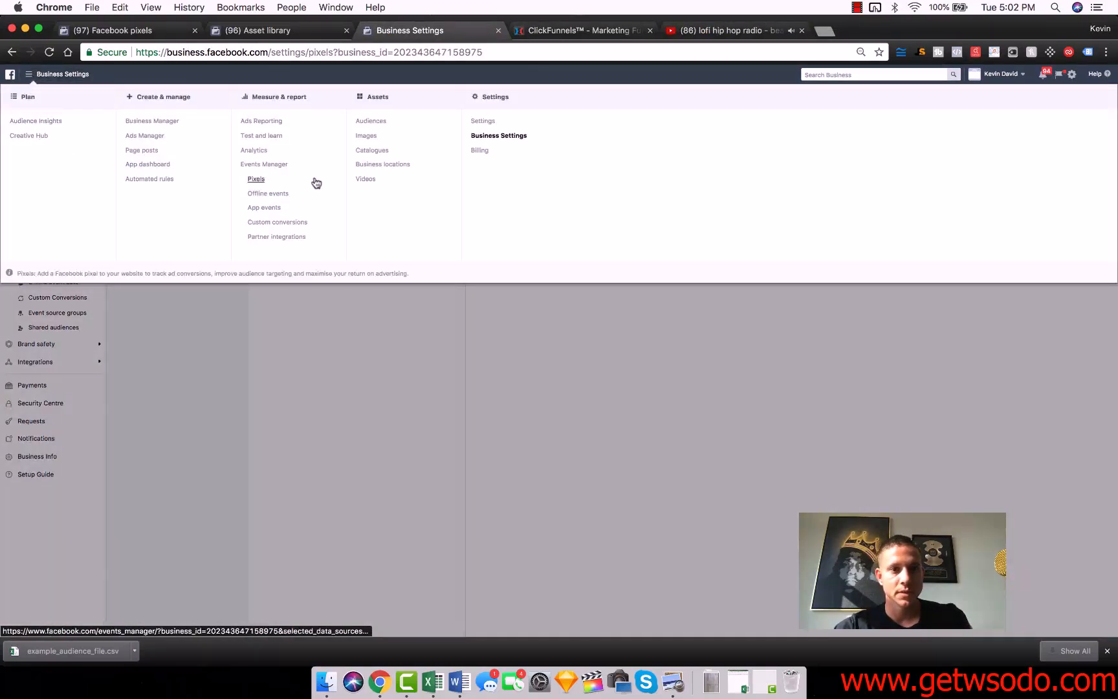
left_click(297, 394)
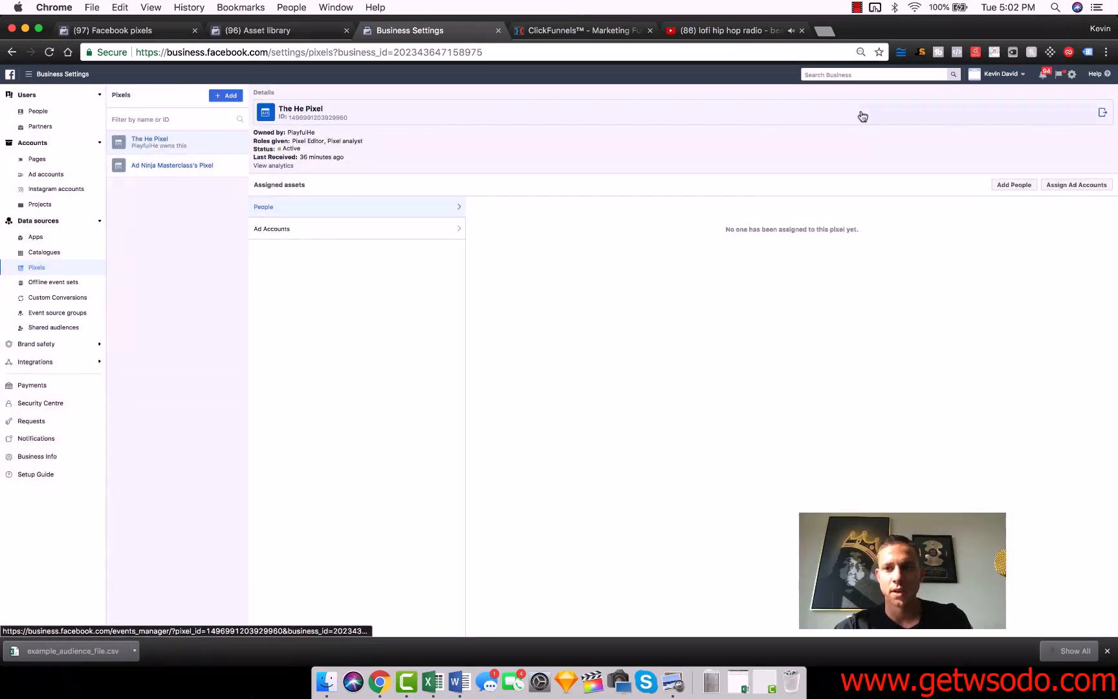
Open The He Pixel in Events Manager and copy its full pixel code from the manual installation instructions.
left_click(659, 117)
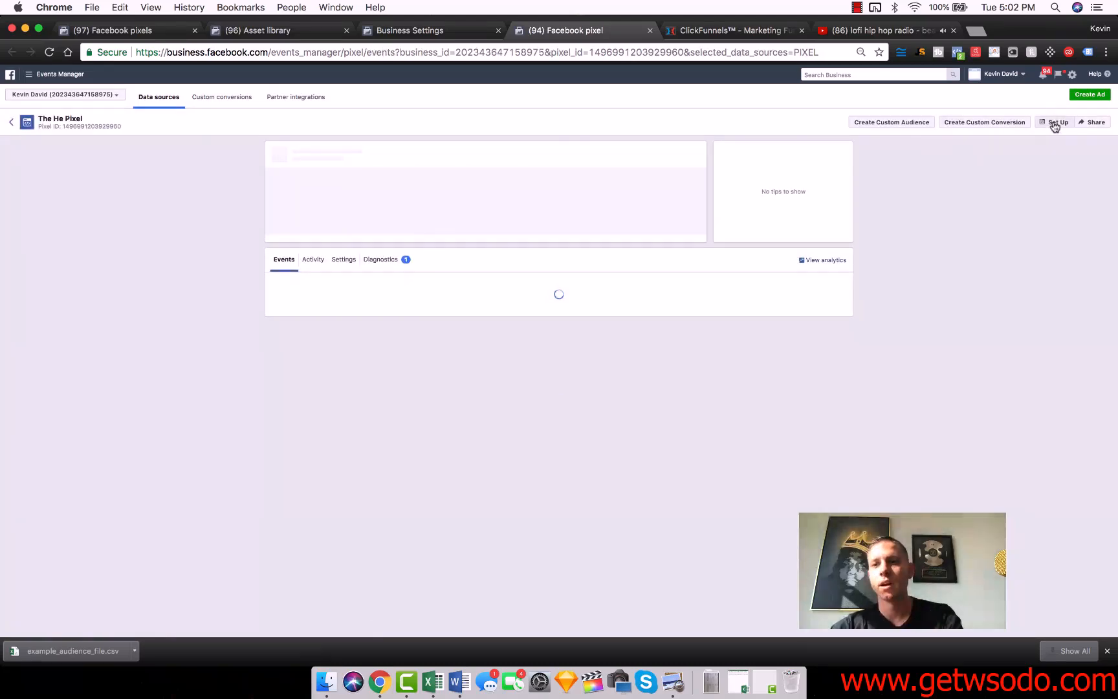
left_click(1054, 125)
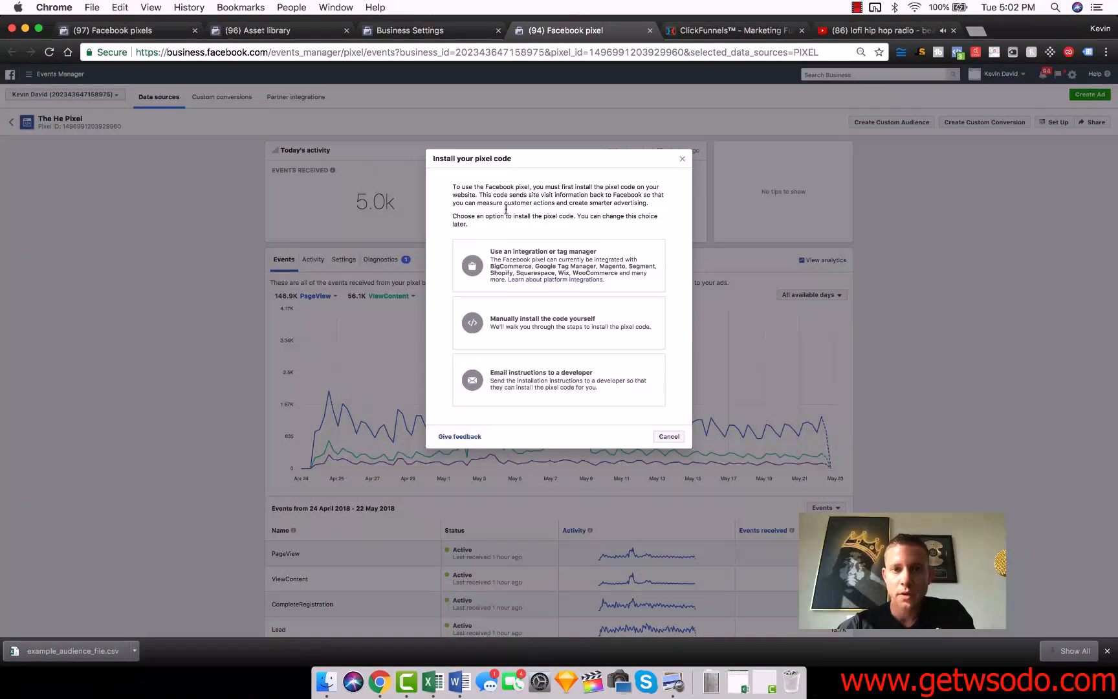
left_click(545, 314)
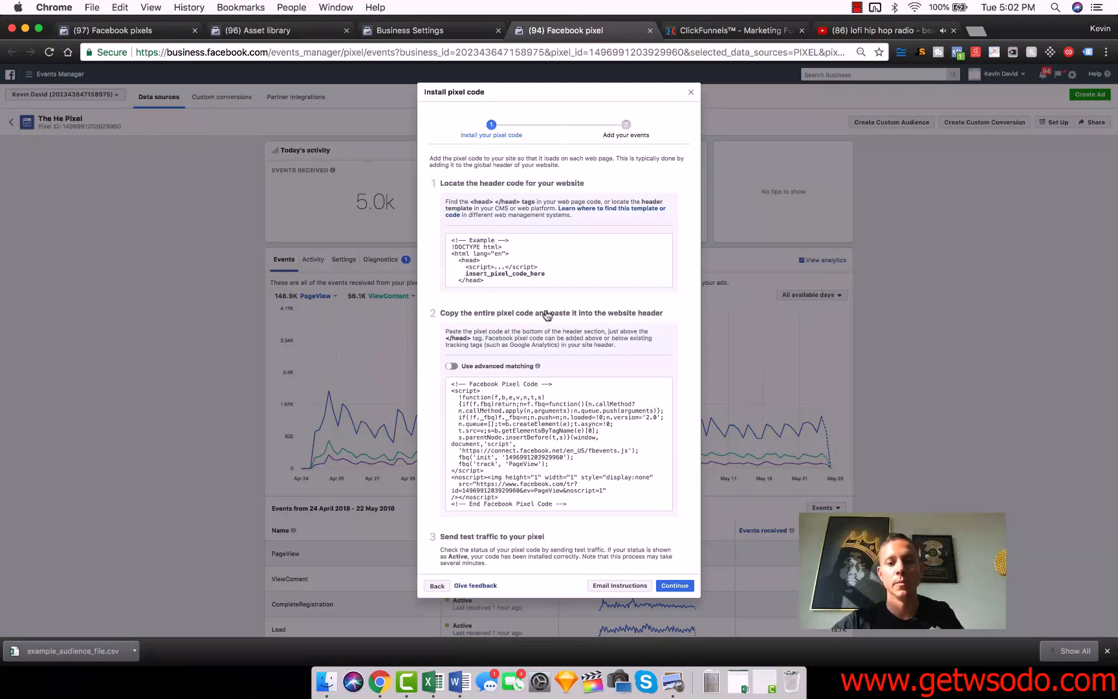
mouse_move(573, 407)
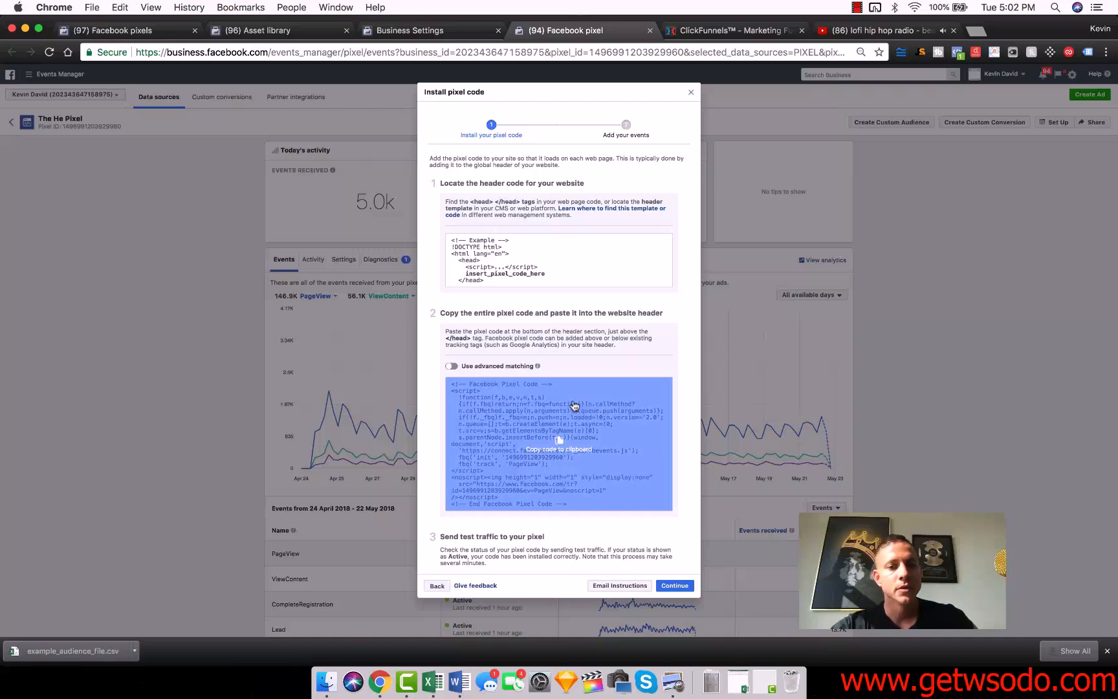
left_click(561, 434)
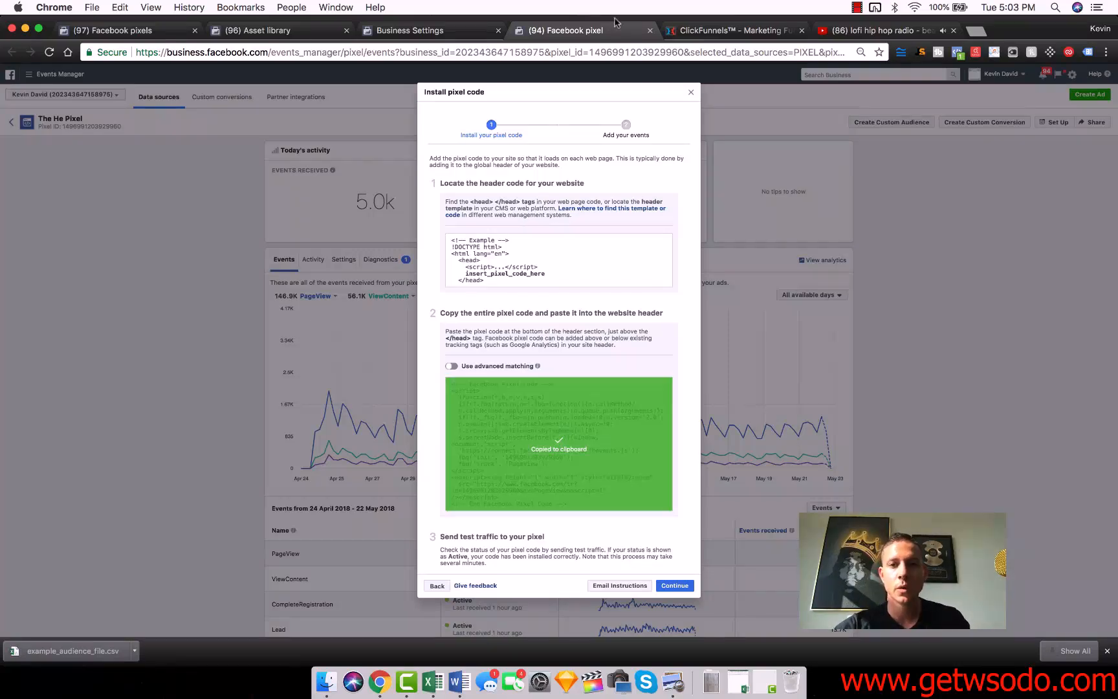
In ClickFunnels, replace the funnel's head tracking code with the copied pixel code, save, and open the order confirmation step.
left_click(708, 30)
left_click(837, 125)
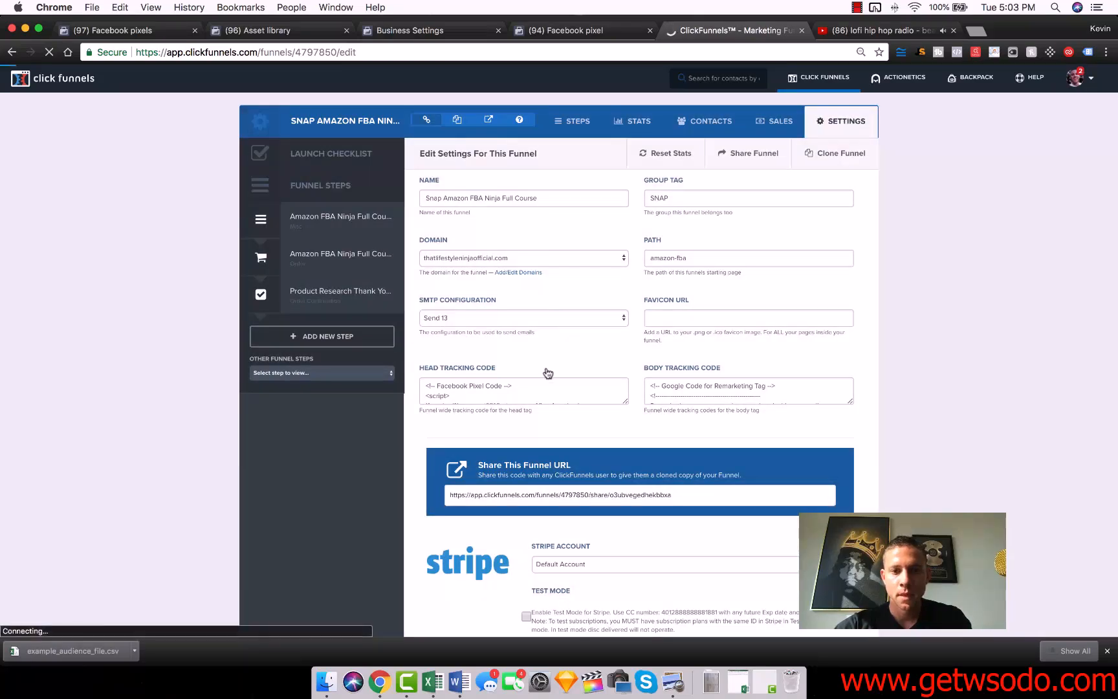
left_click(490, 392)
key("super+a")
key("super+v")
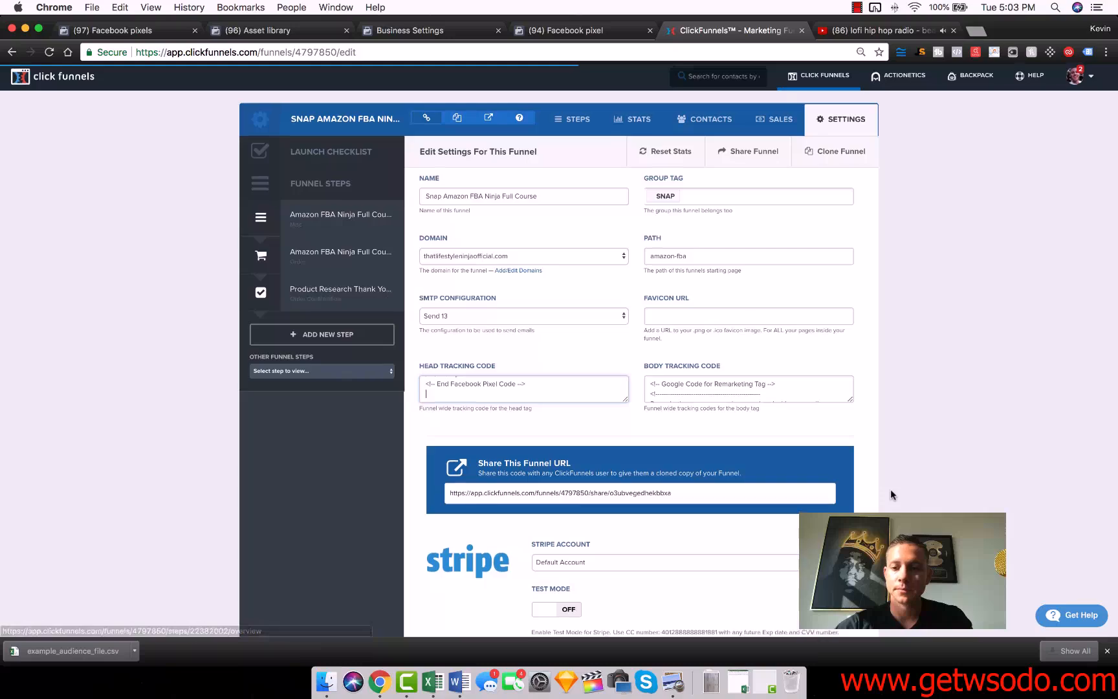
scroll(890, 488, "down", 15)
left_click(778, 554)
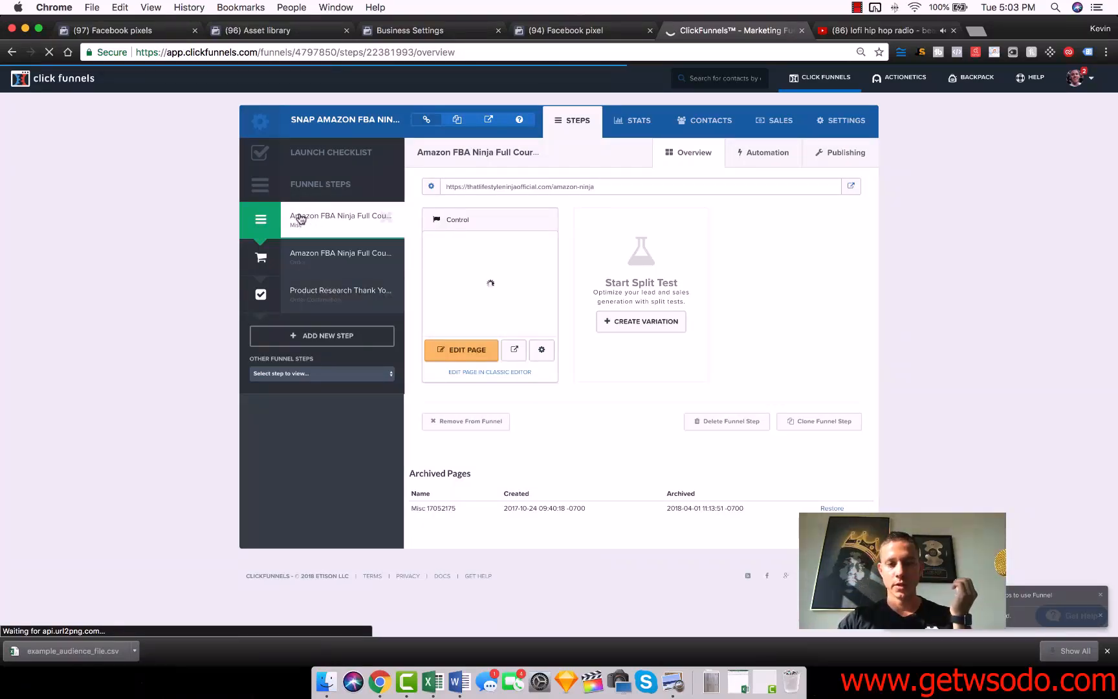
left_click(328, 293)
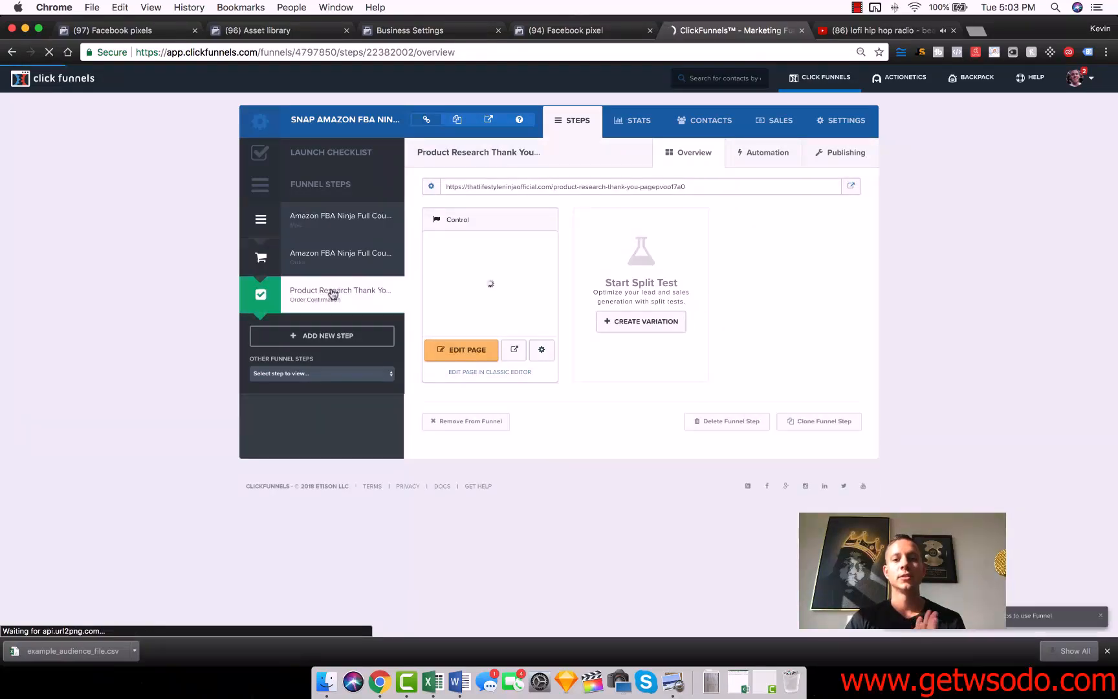
Return to The He Pixel, restart its manual code installation and continue to the stage for adding events.
left_click(570, 31)
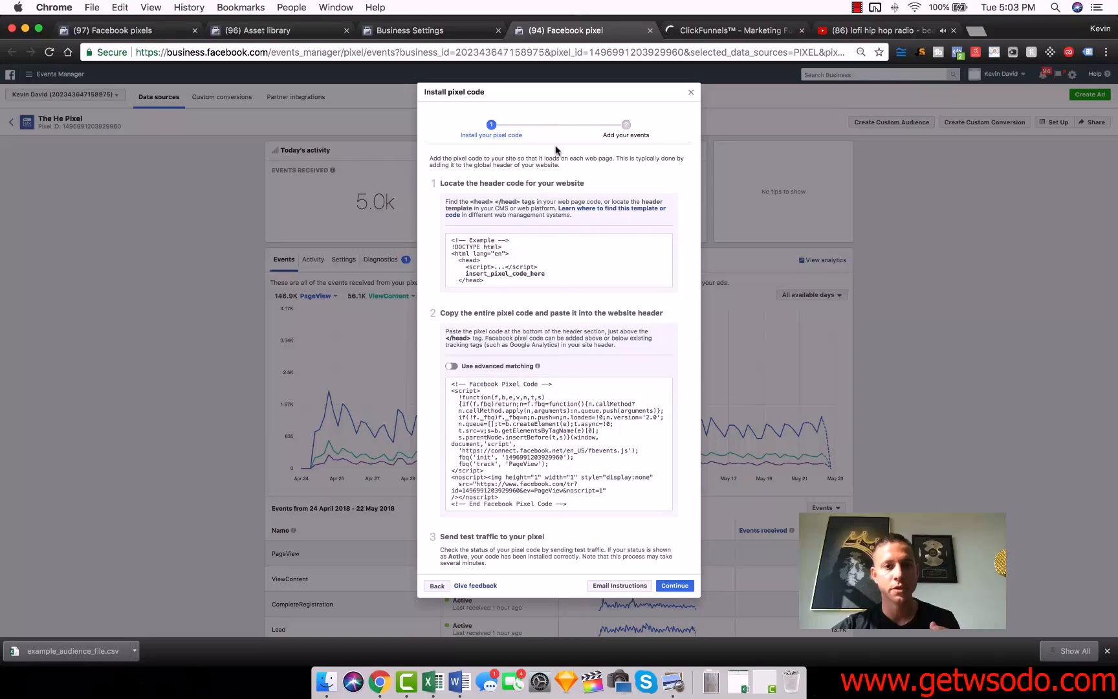
left_click(691, 91)
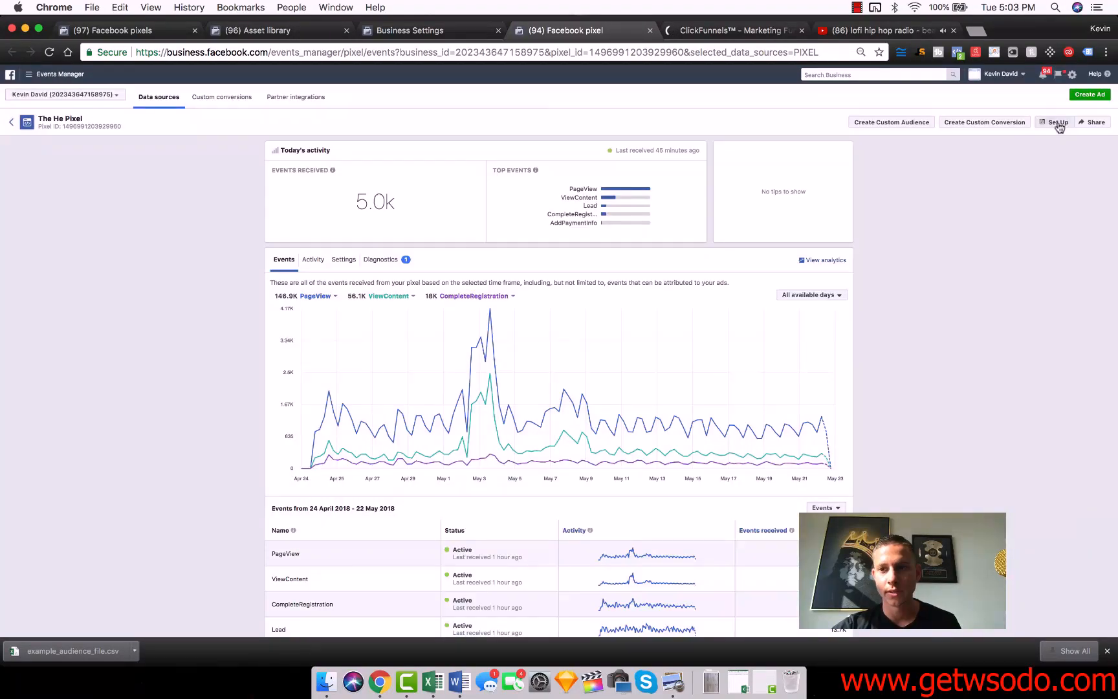
left_click(1059, 124)
left_click(547, 315)
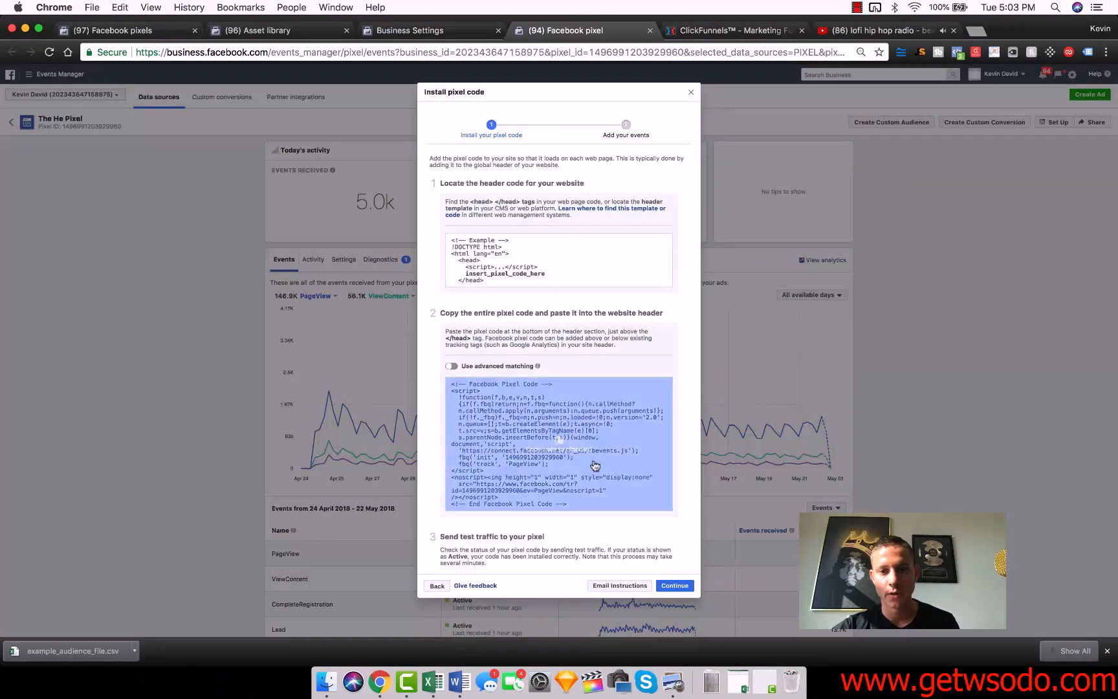
left_click(673, 585)
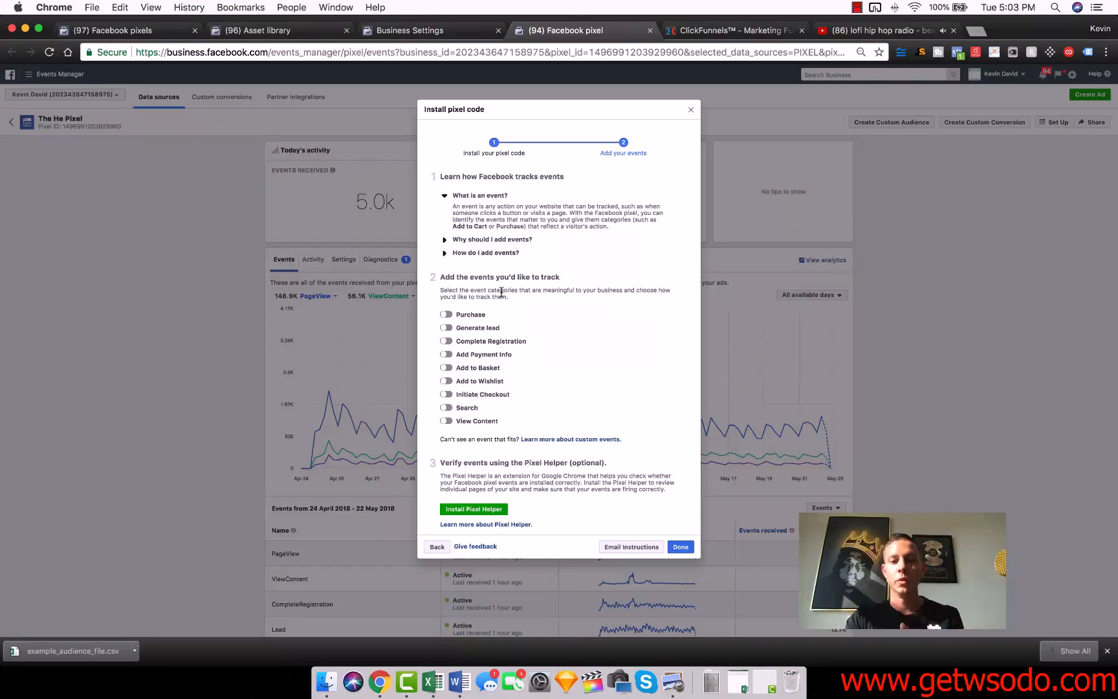
Enable the Purchase event with conversion value 997 and currency USD, and copy its page-load event code.
left_click(445, 314)
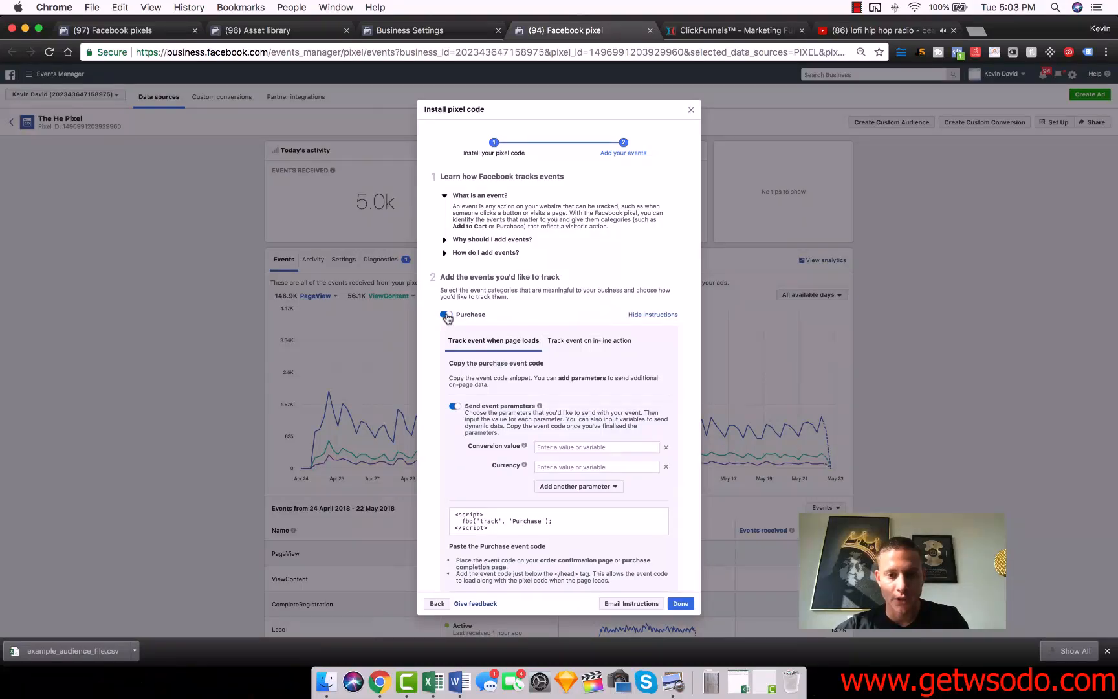
left_click(554, 446)
type("997")
left_click(570, 464)
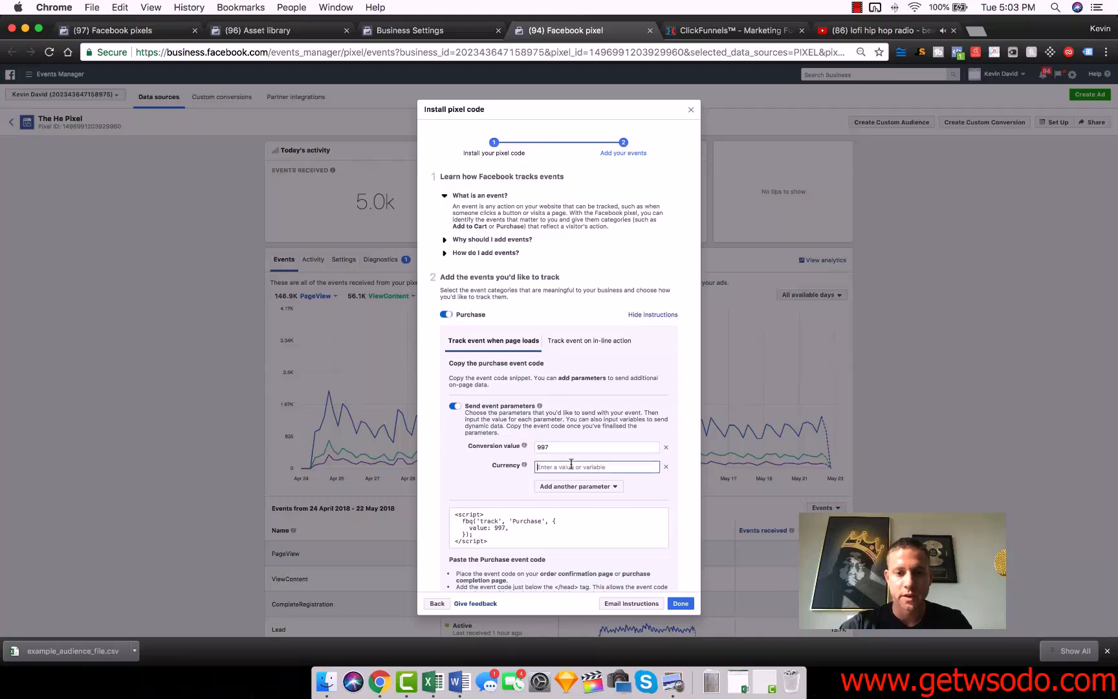
type("USD")
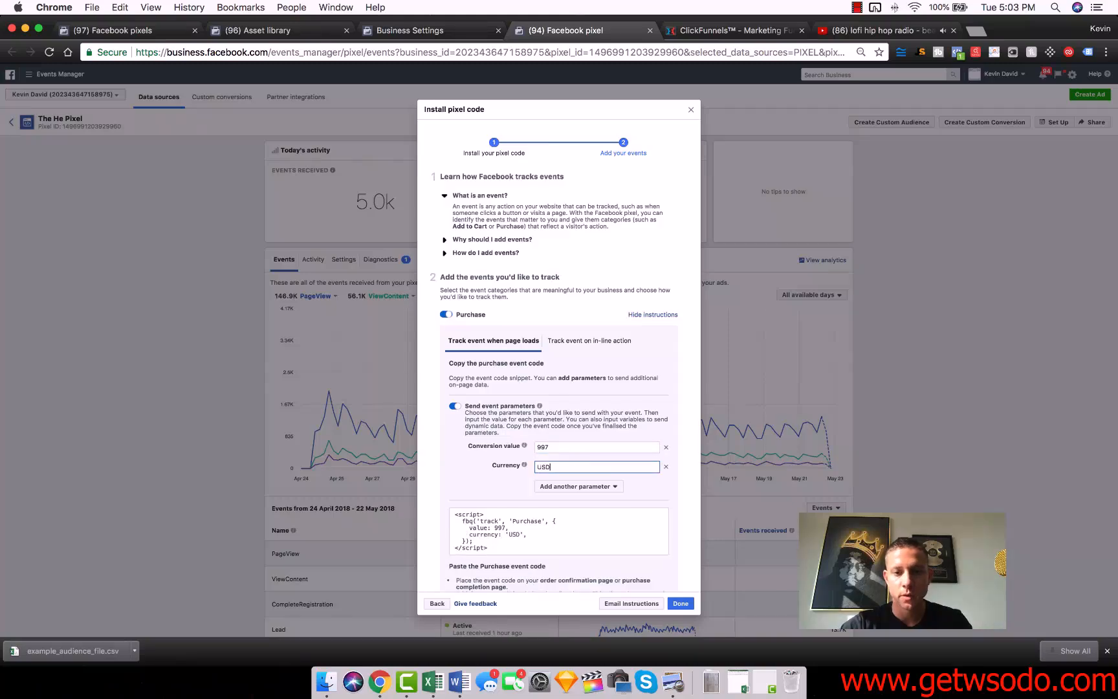
left_click(496, 529)
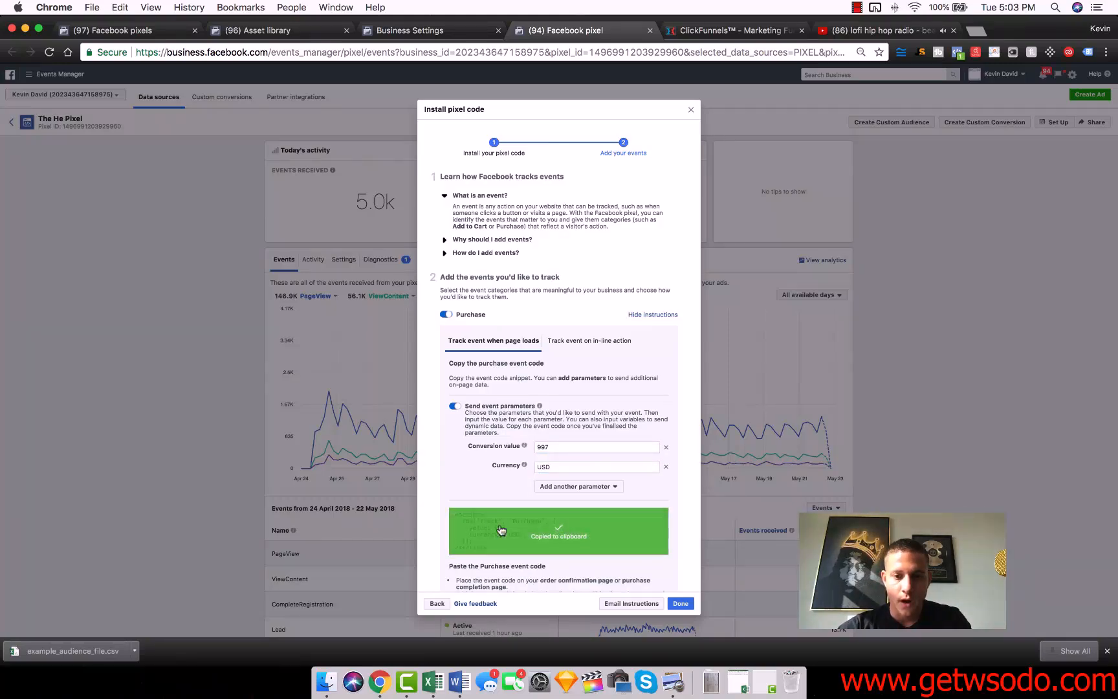
In ClickFunnels, edit the order confirmation page, paste the Purchase event code into its header tracking code, and save the page.
left_click(711, 34)
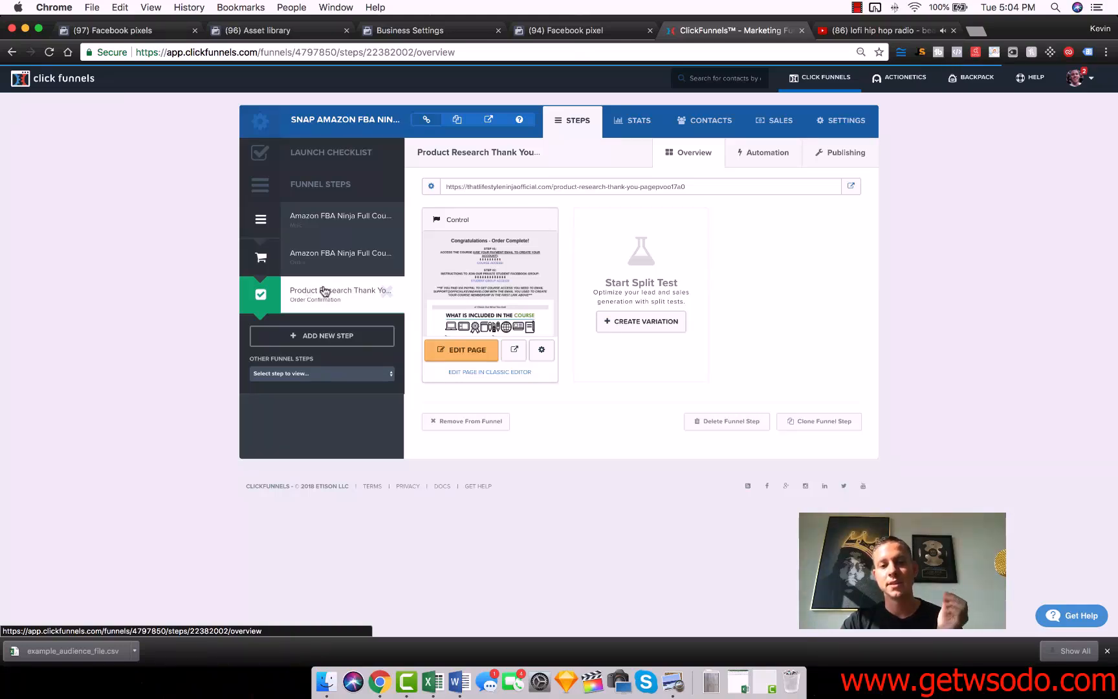
left_click(445, 351)
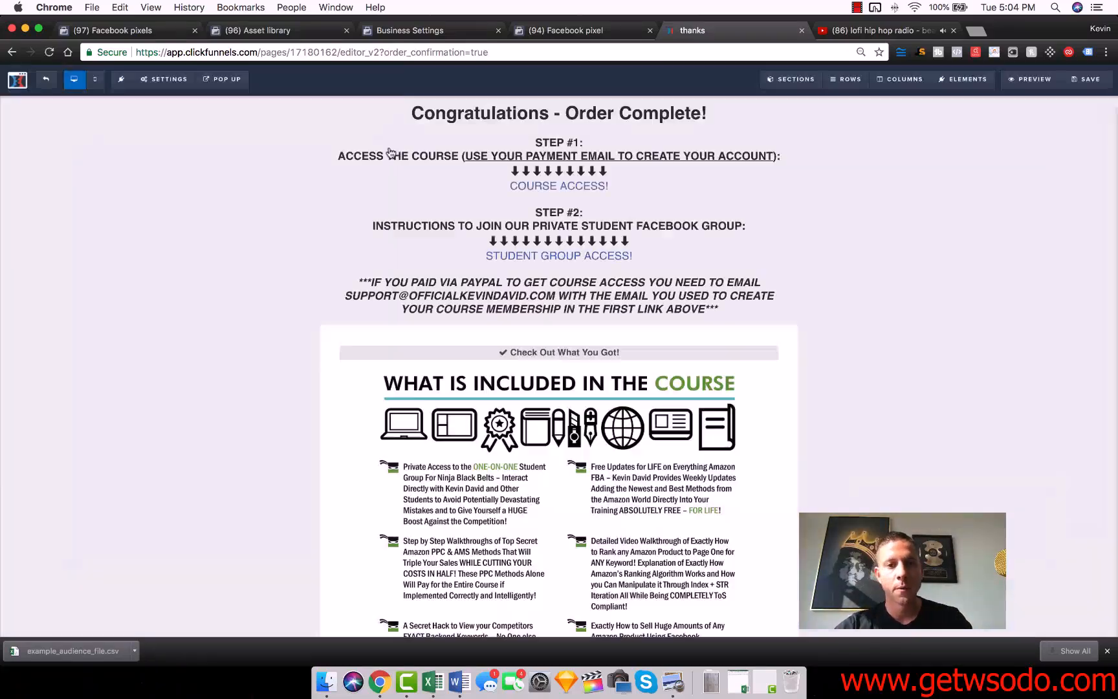
left_click(163, 85)
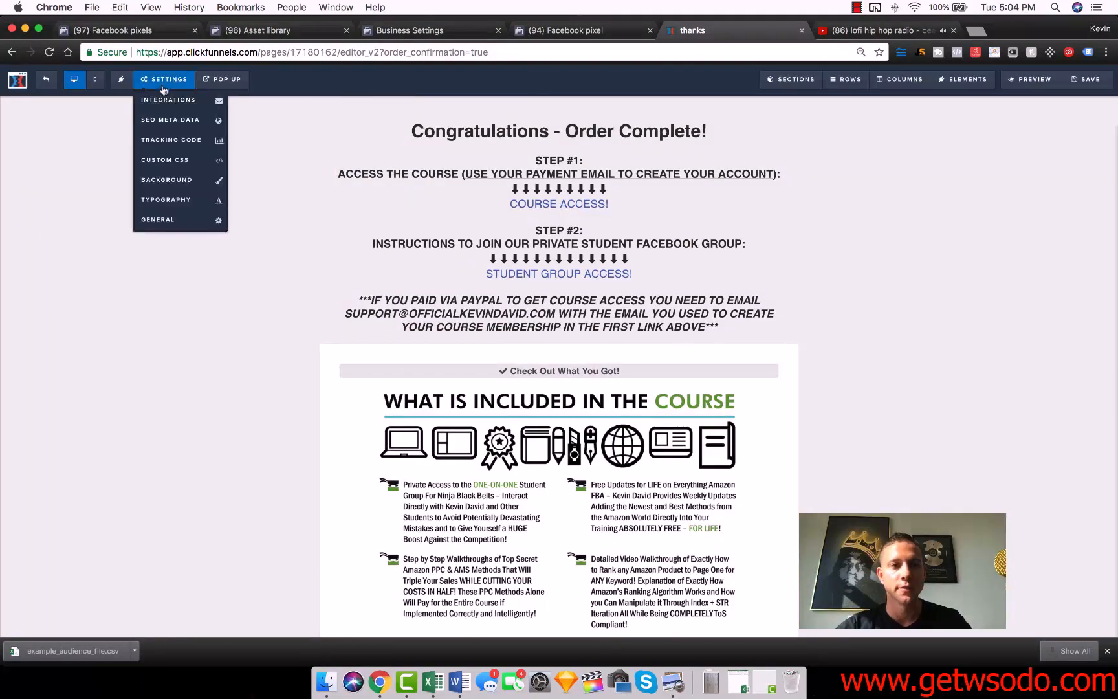
left_click(191, 141)
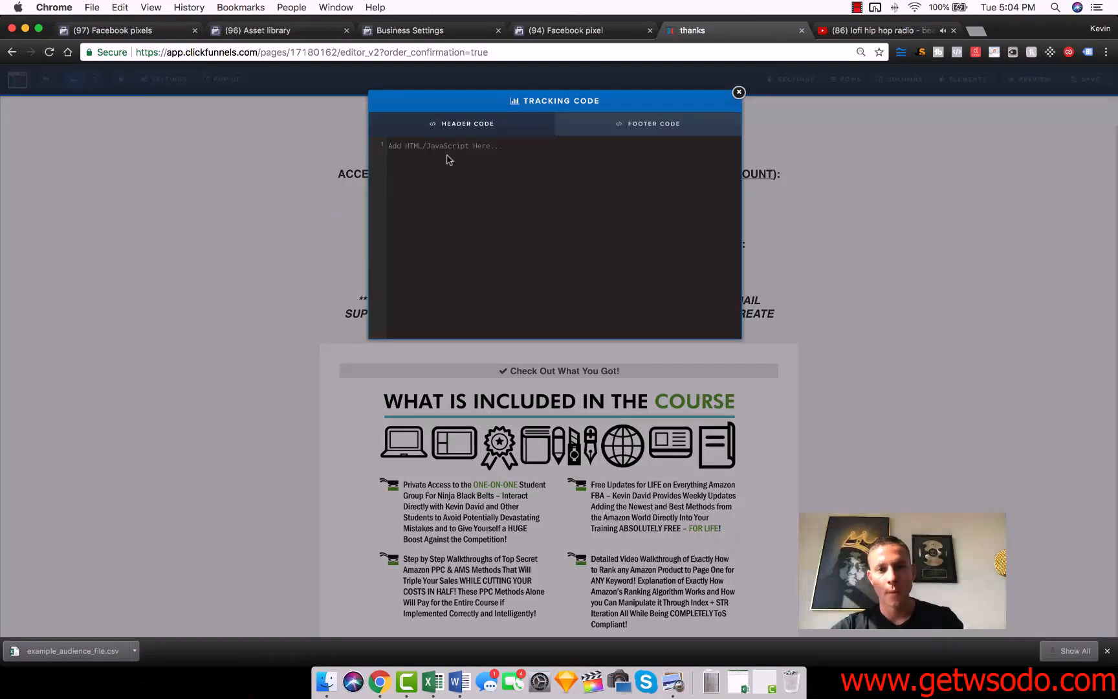
left_click(441, 149)
key("super+v")
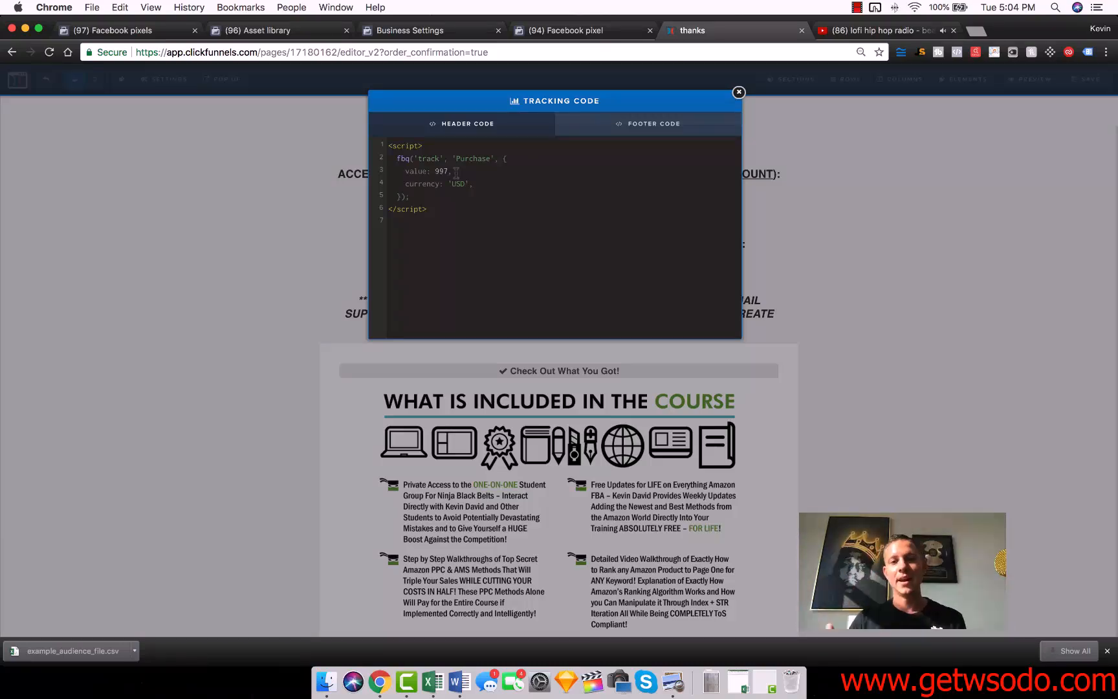
left_click(739, 93)
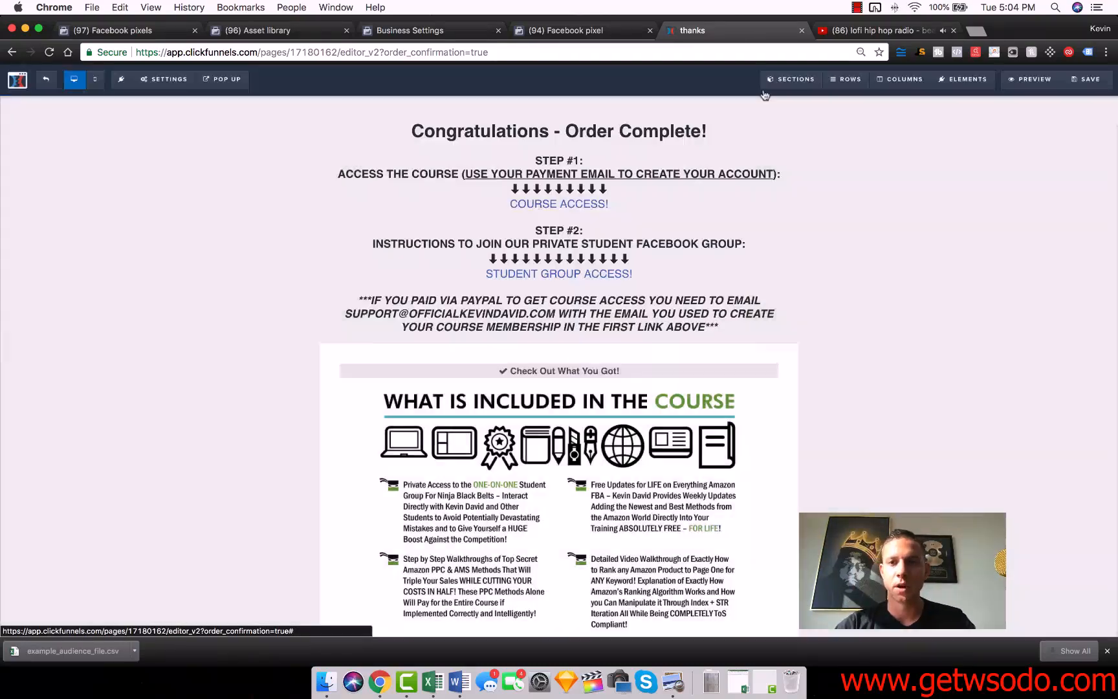
left_click(1091, 79)
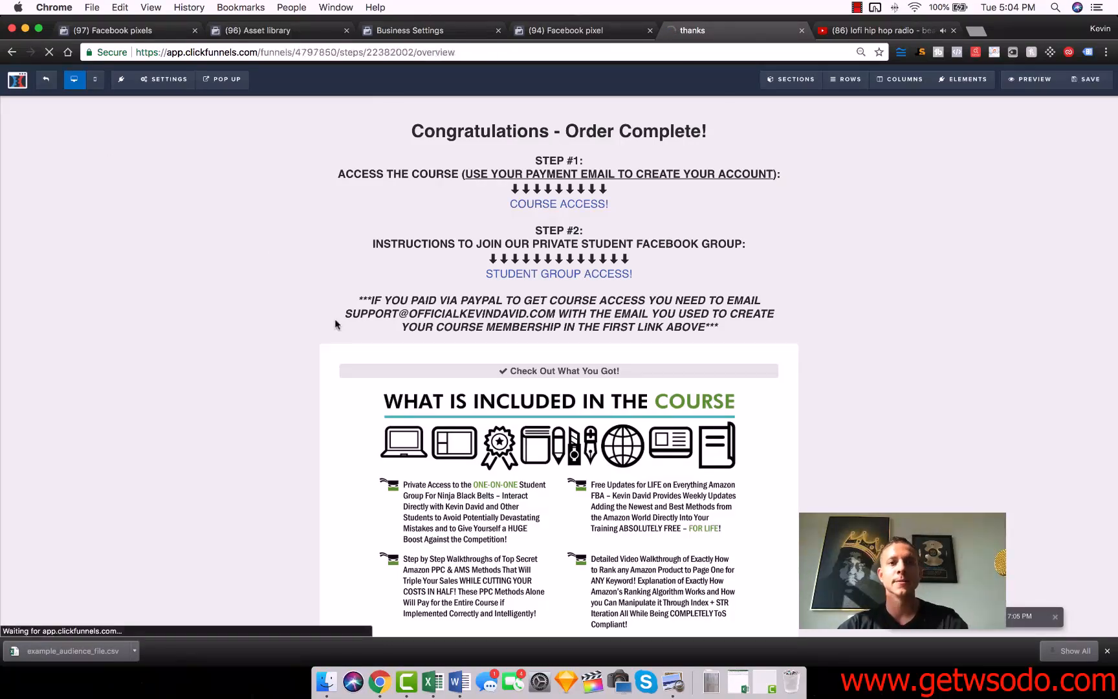
Back in Events Manager, turn off the Purchase event, enable Add Payment Info, and copy its event code.
left_click(565, 30)
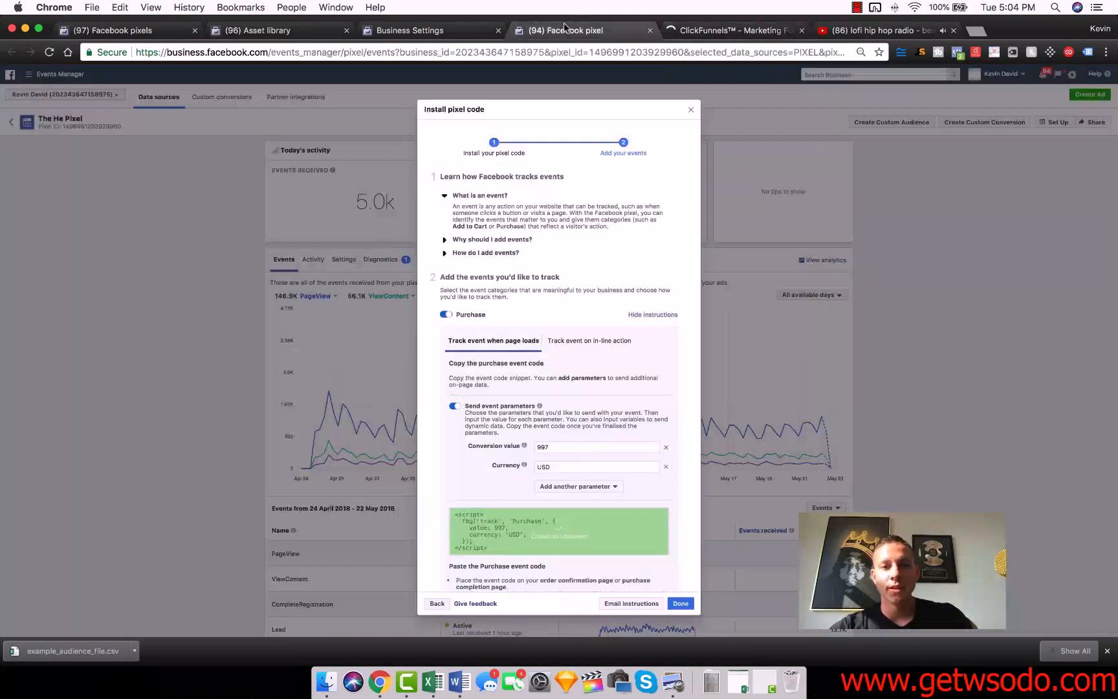
left_click(455, 318)
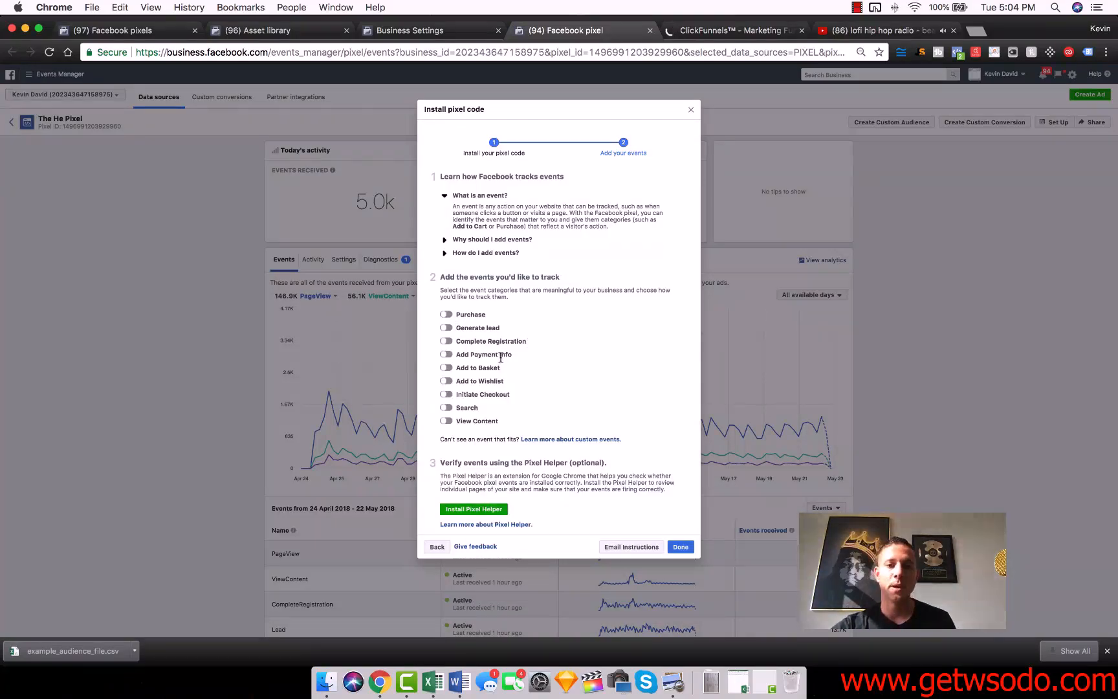
left_click(446, 354)
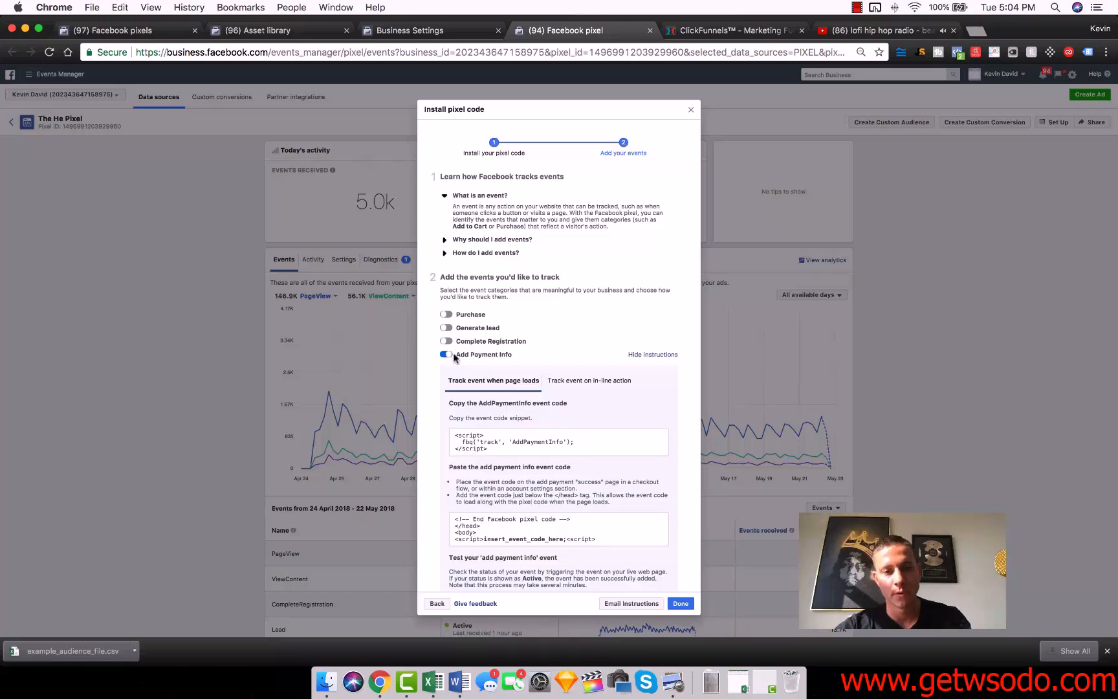
left_click(564, 440)
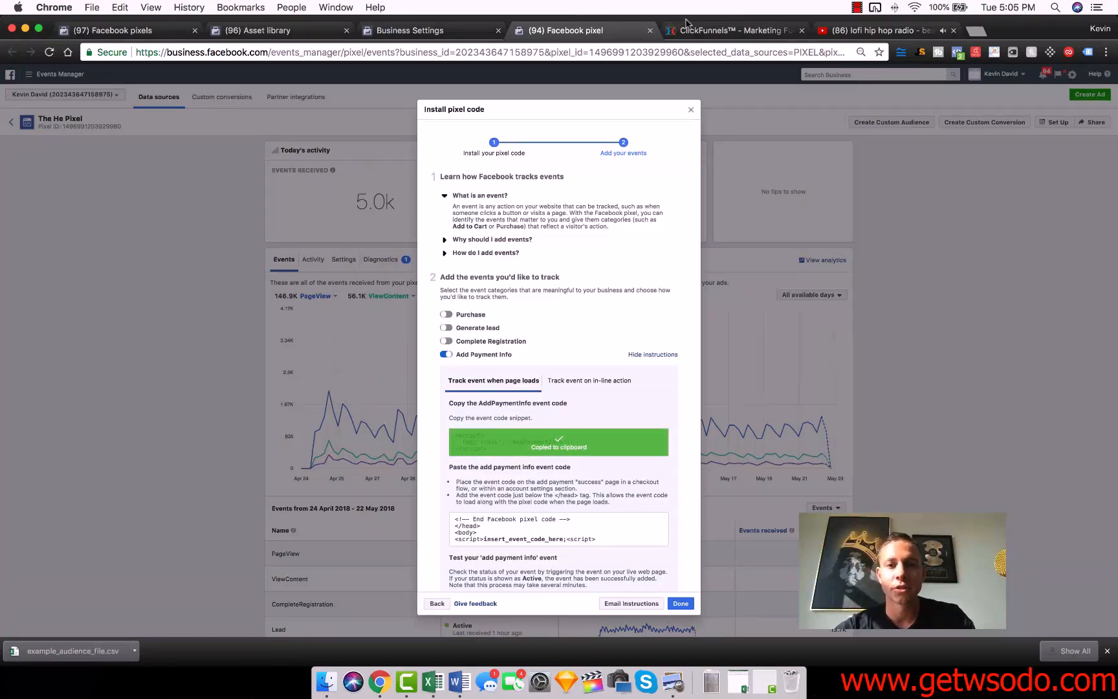
Open the ClickFunnels order step's control page for editing, and copy the AddPaymentInfo event code again from Events Manager.
left_click(717, 32)
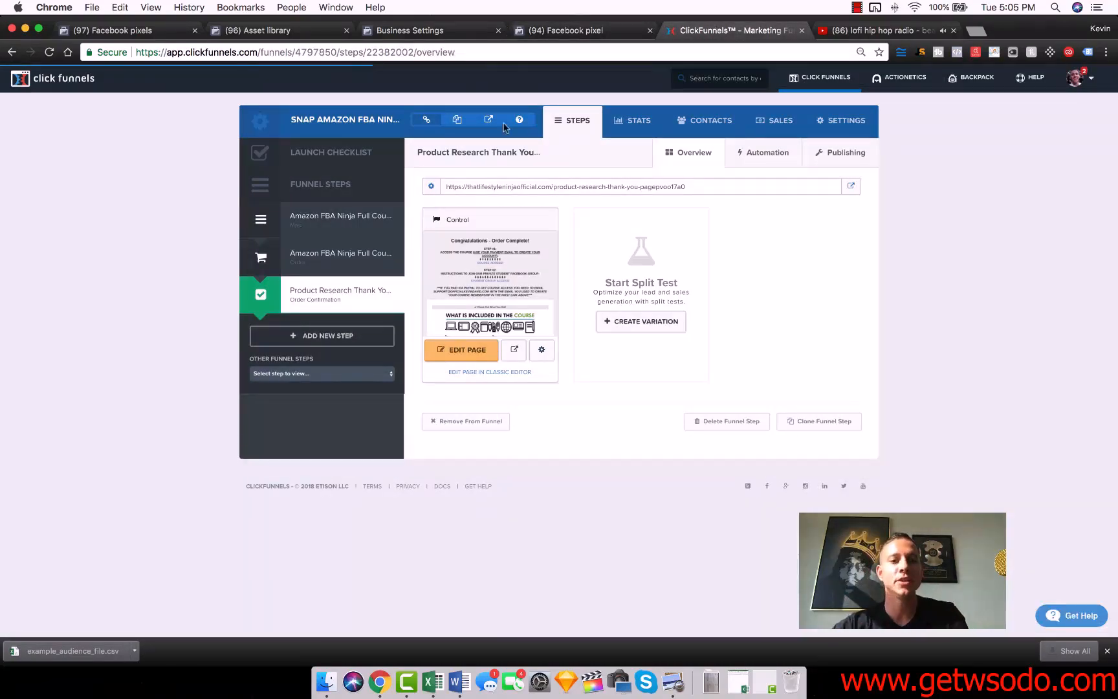
left_click(310, 255)
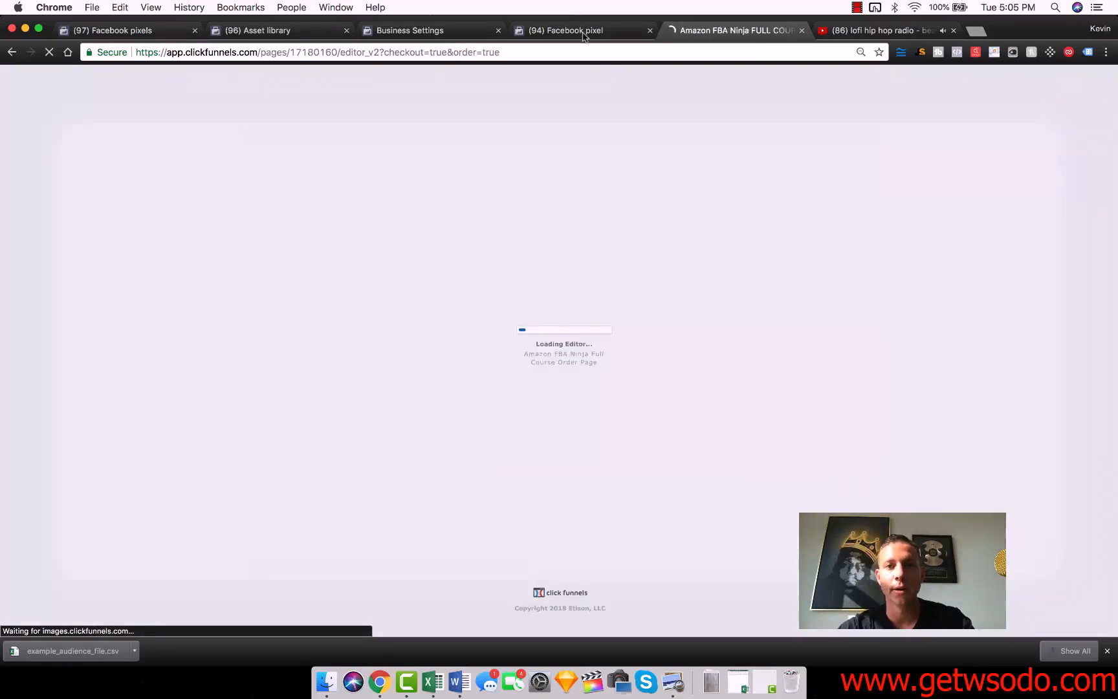
left_click(584, 32)
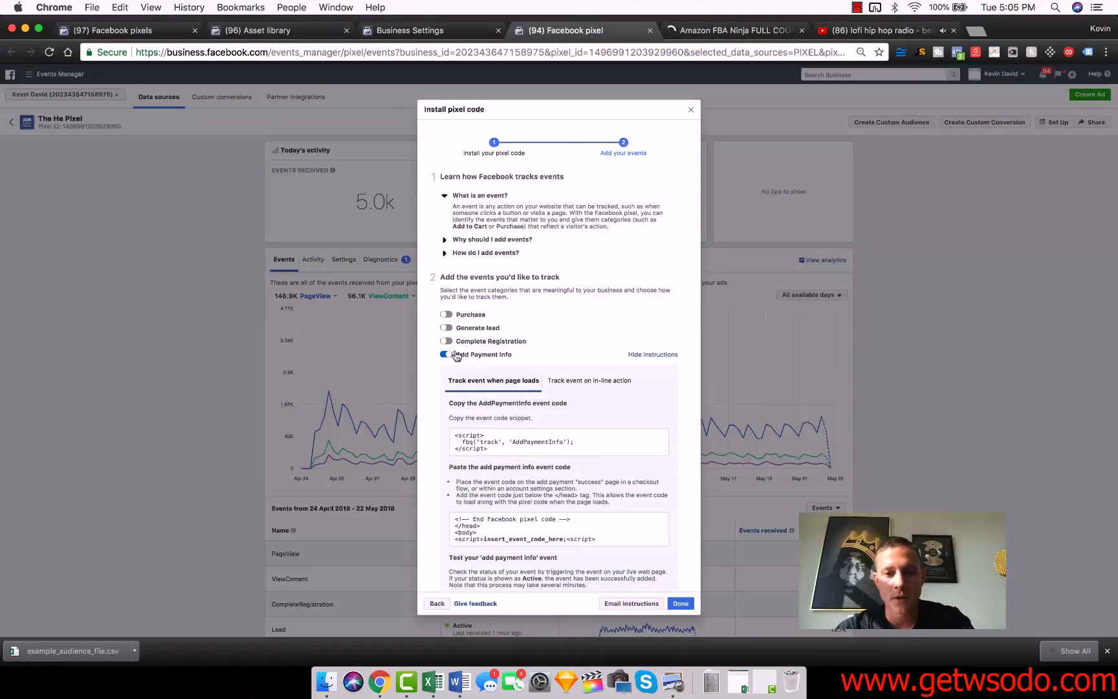
left_click(490, 442)
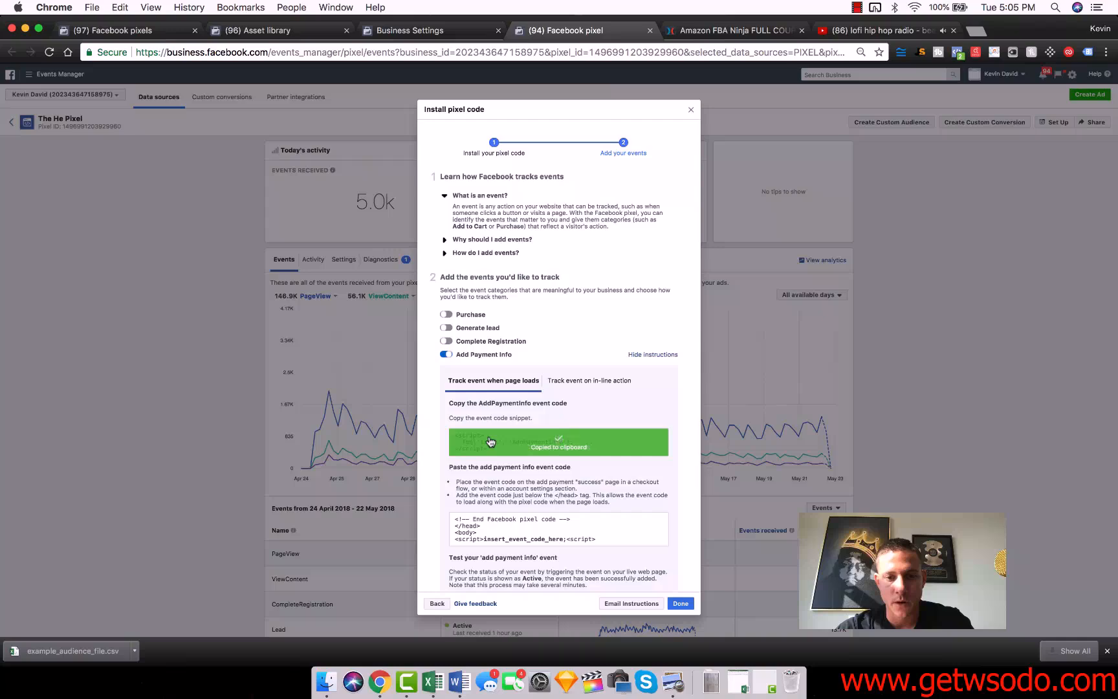
In the ClickFunnels order page's header tracking code, replace the existing AddPaymentInfo script with the copied event code.
left_click(731, 29)
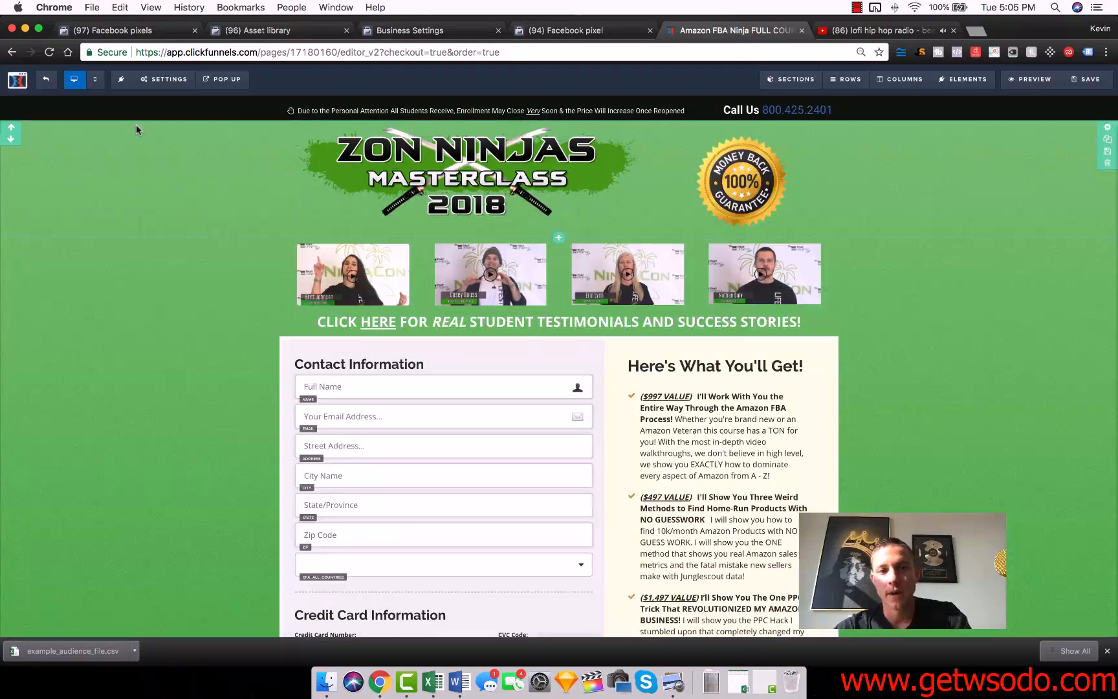
left_click(167, 79)
left_click(165, 140)
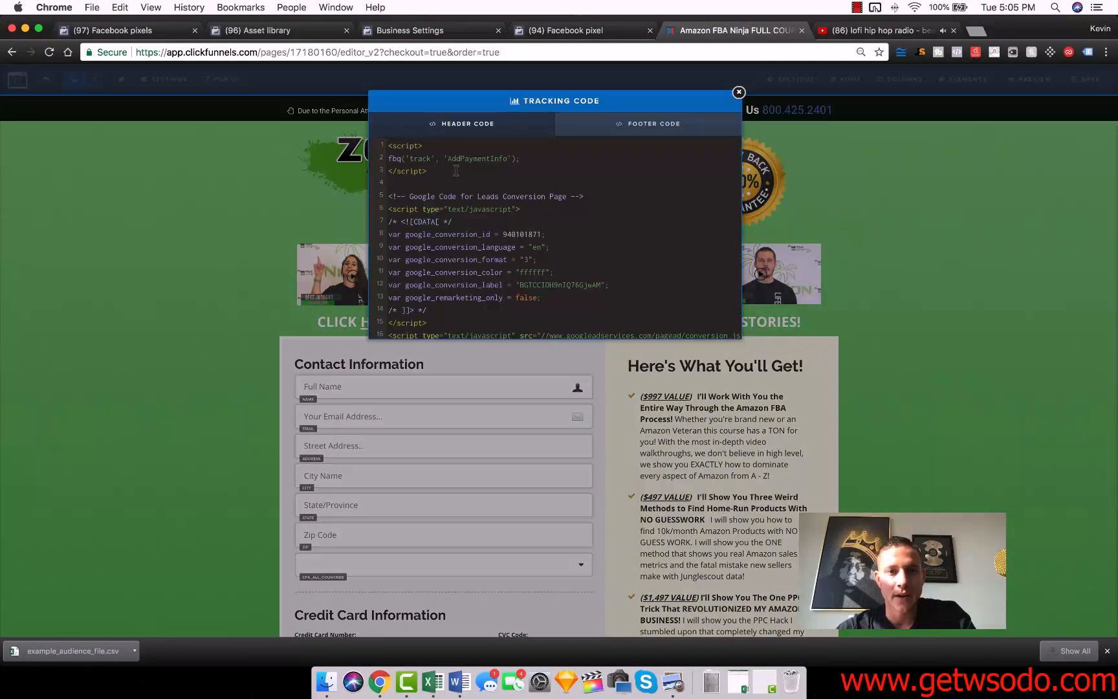
left_click_drag(466, 169, 328, 145)
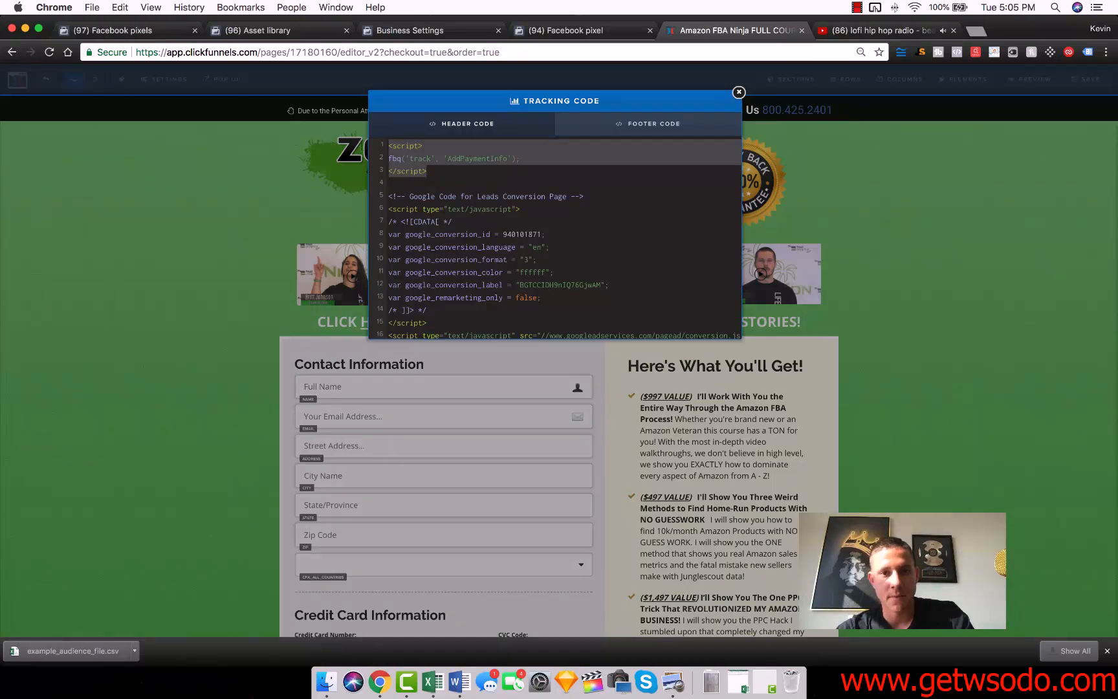
key("ctrl+v")
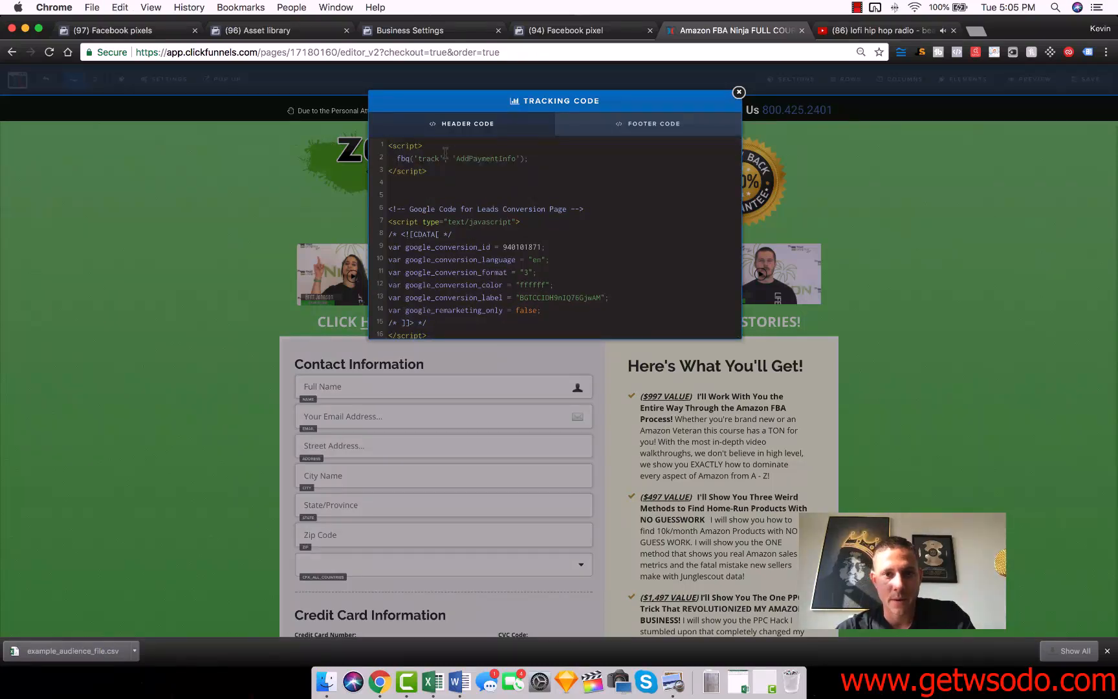
left_click(738, 91)
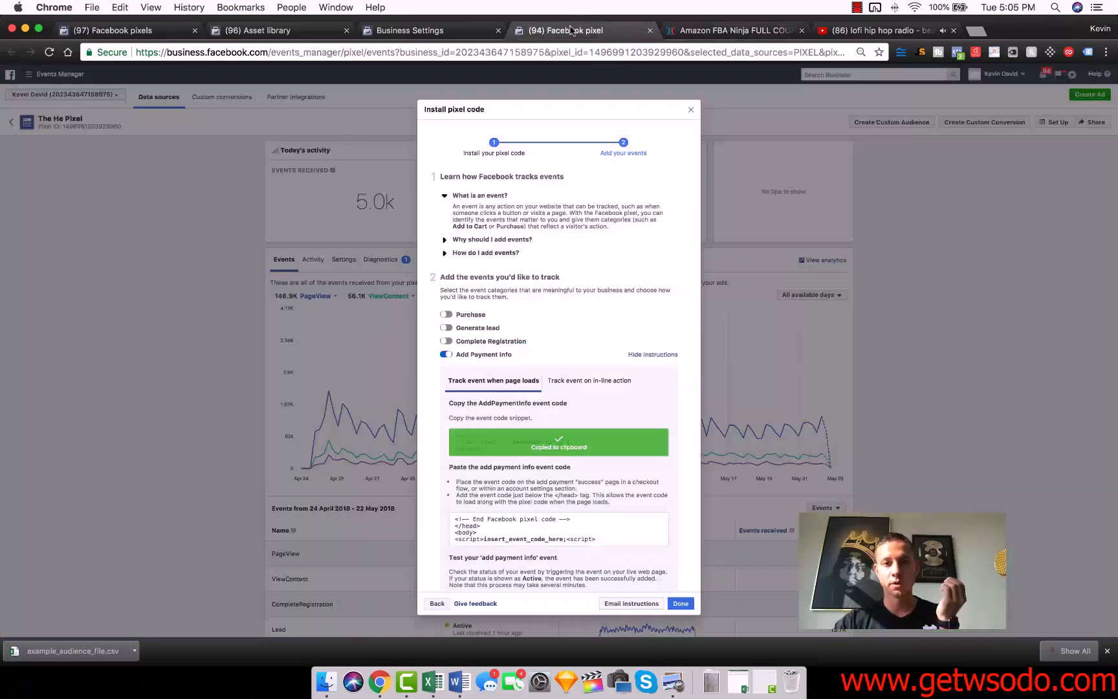
In Events Manager, turn off Add Payment Info, close the installation dialog, and reopen the manual pixel code instructions.
left_click(572, 30)
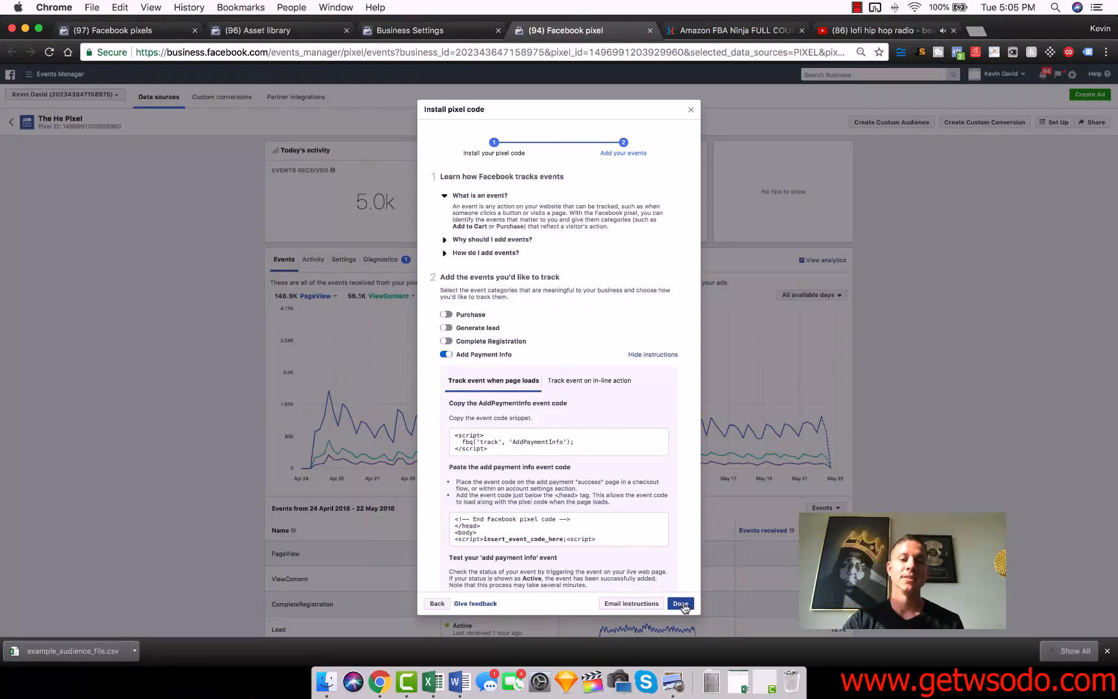
mouse_move(521, 439)
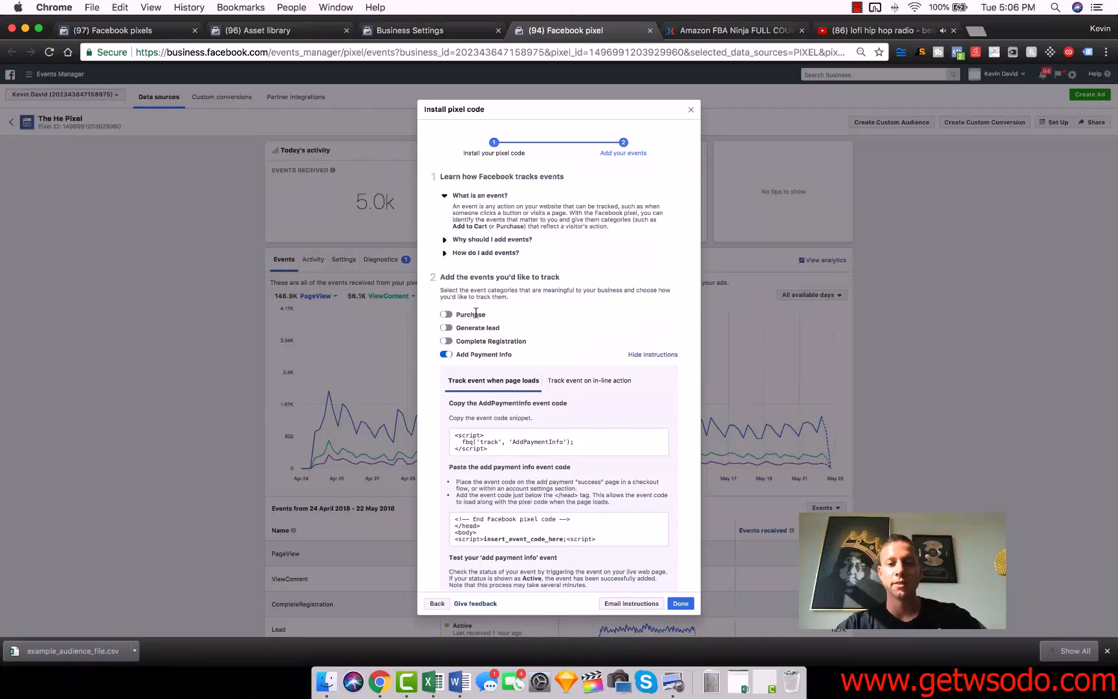
left_click(445, 355)
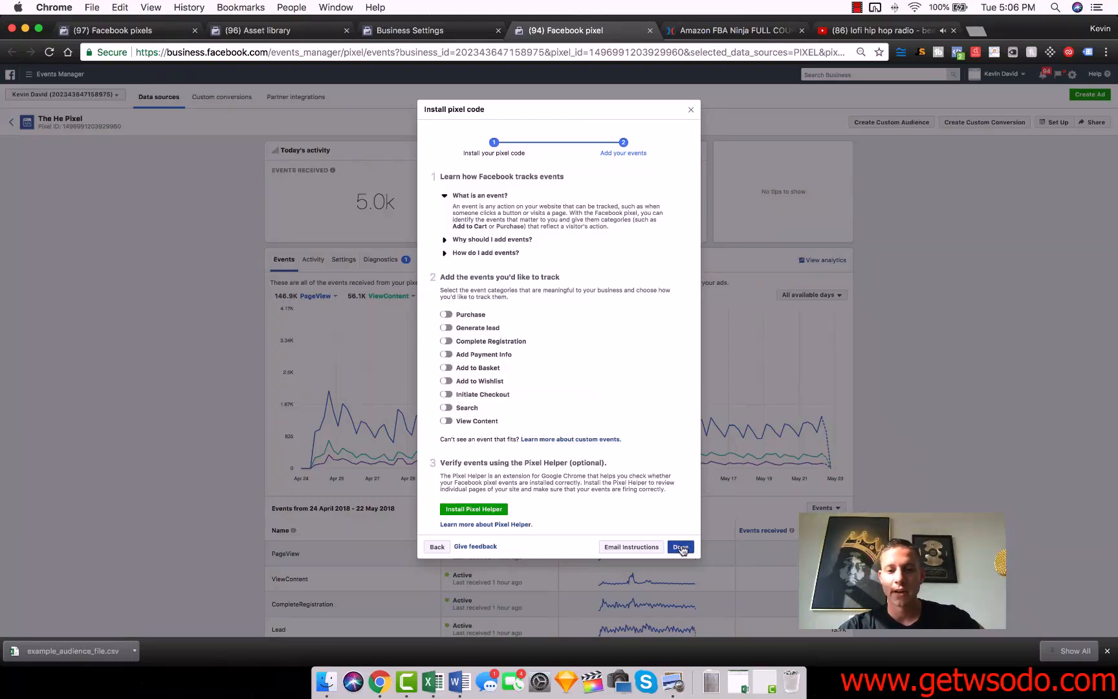
left_click(438, 547)
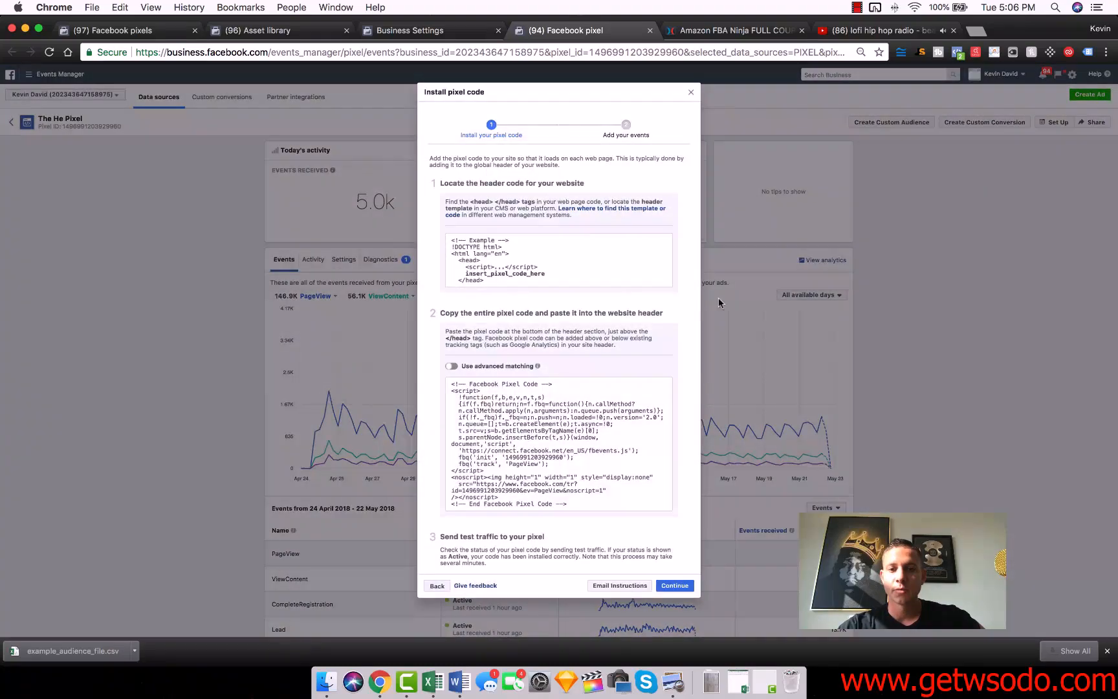
left_click(691, 93)
left_click(1054, 123)
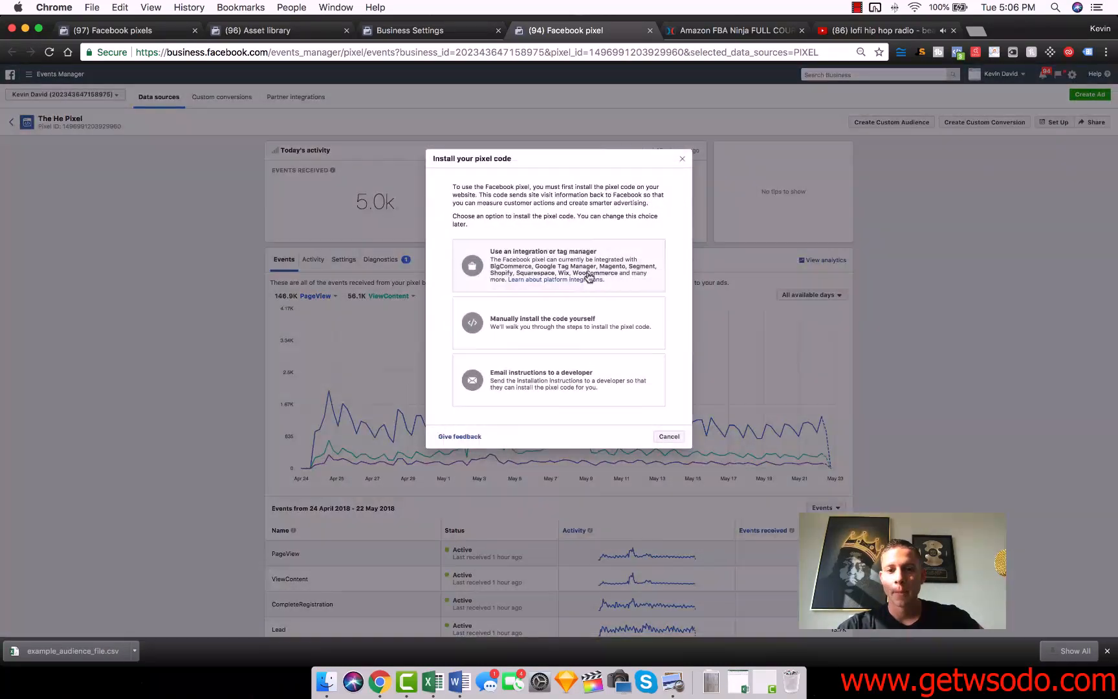
left_click(543, 327)
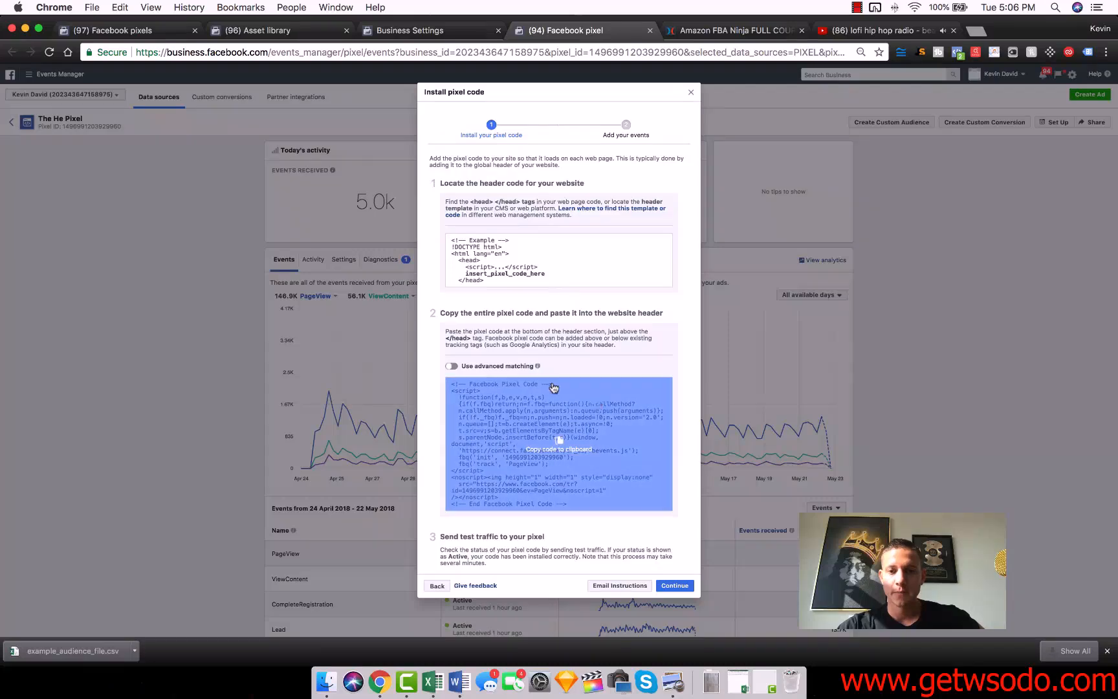
Save the order page in ClickFunnels and return to the order step's overview.
left_click(743, 26)
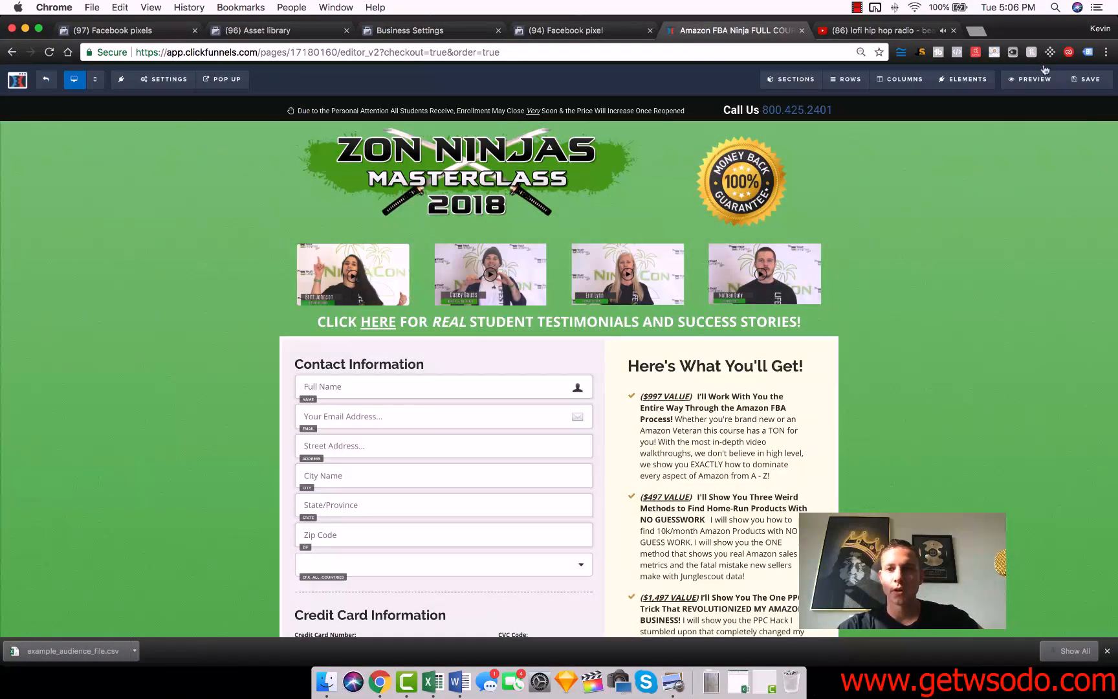
left_click(1088, 79)
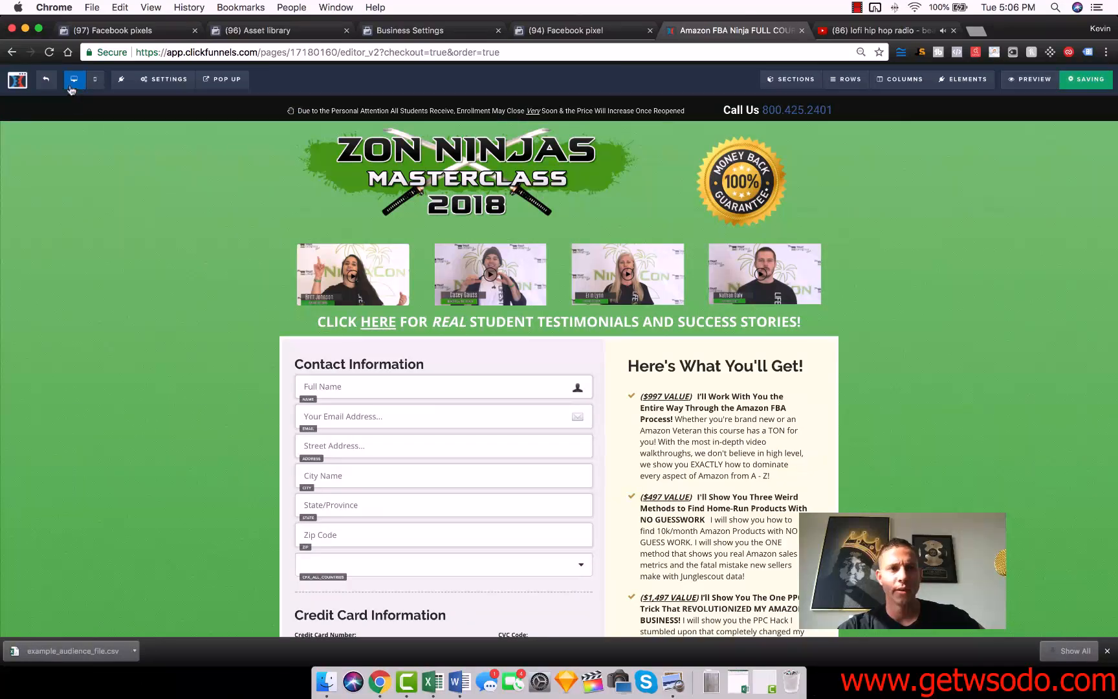
left_click(46, 82)
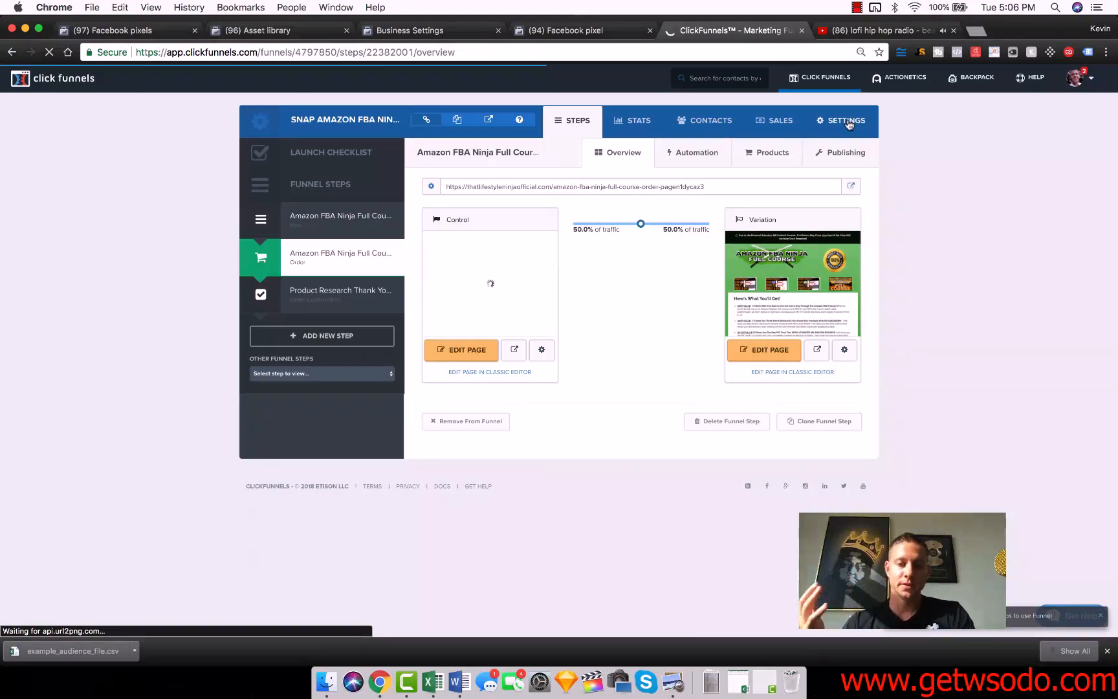
In the ClickFunnels funnel settings, replace the head tracking code with the base pixel code copied from Events Manager, and save.
left_click(848, 122)
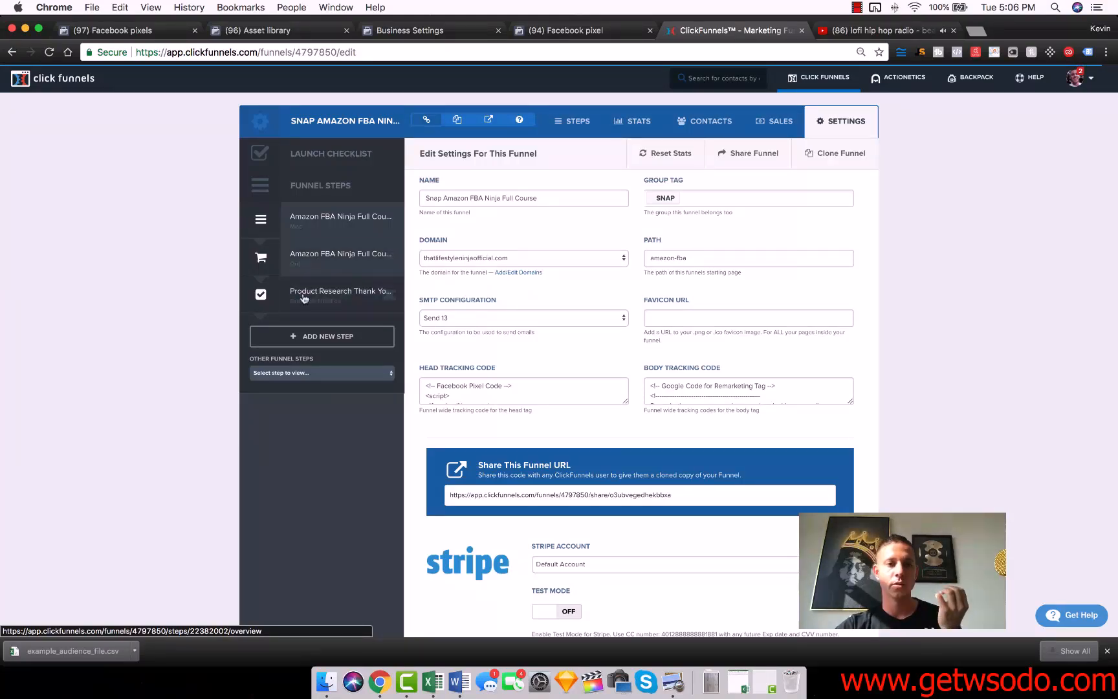
left_click(517, 386)
key("super+a")
left_click(558, 30)
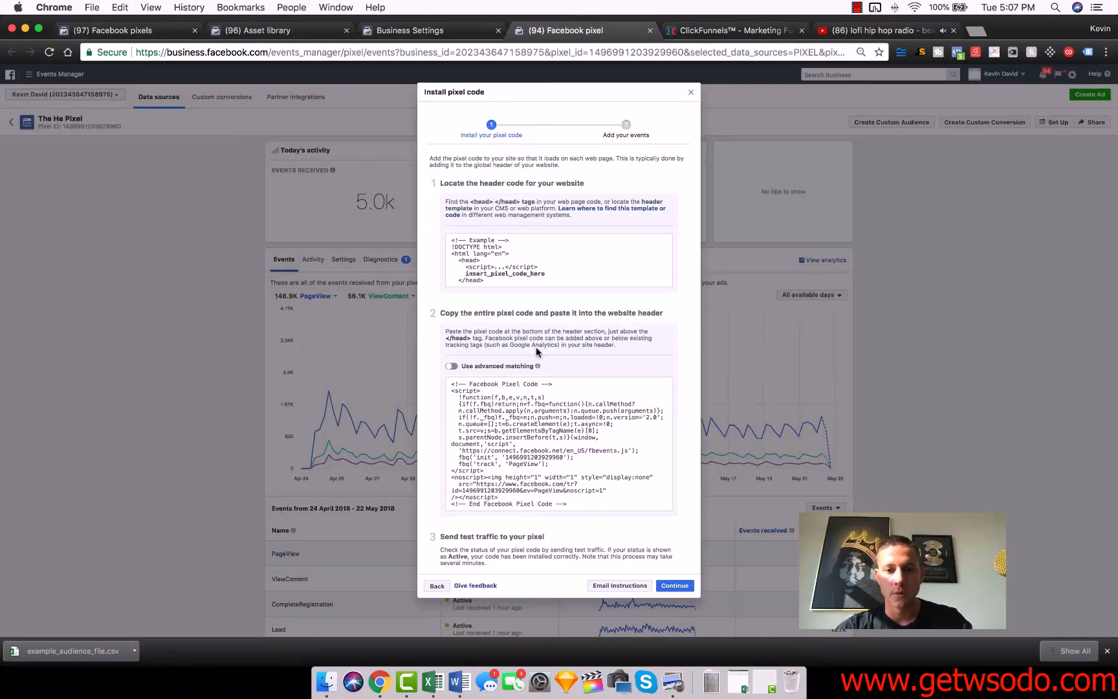
left_click(530, 388)
left_click(731, 30)
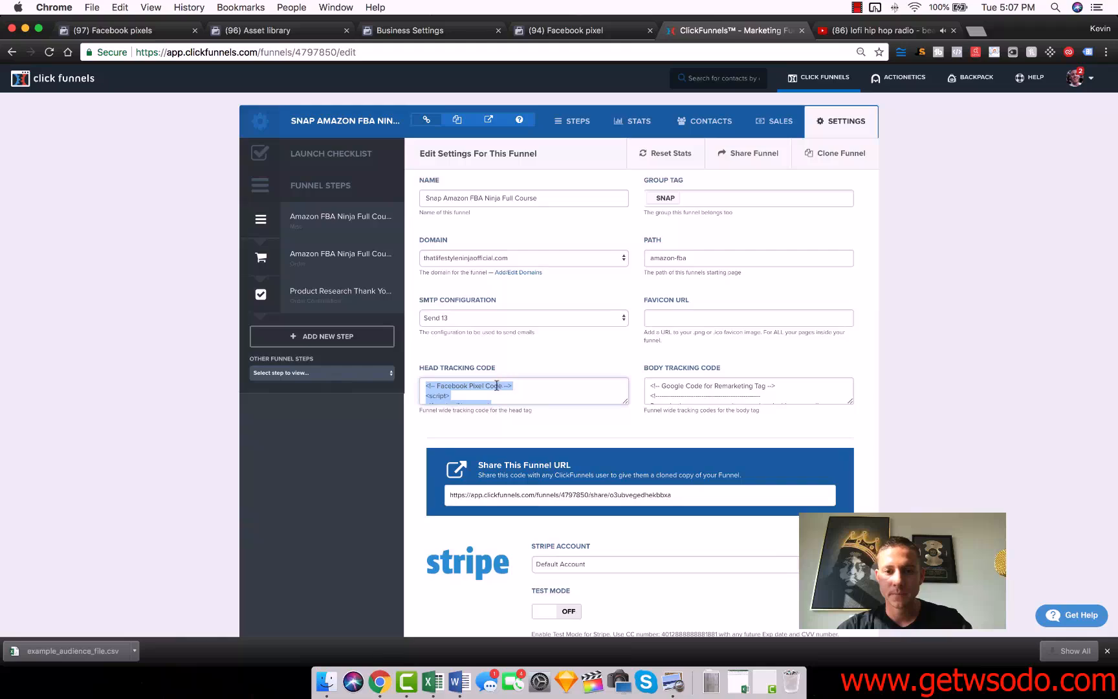
key("super+v")
scroll(824, 461, "down", 20)
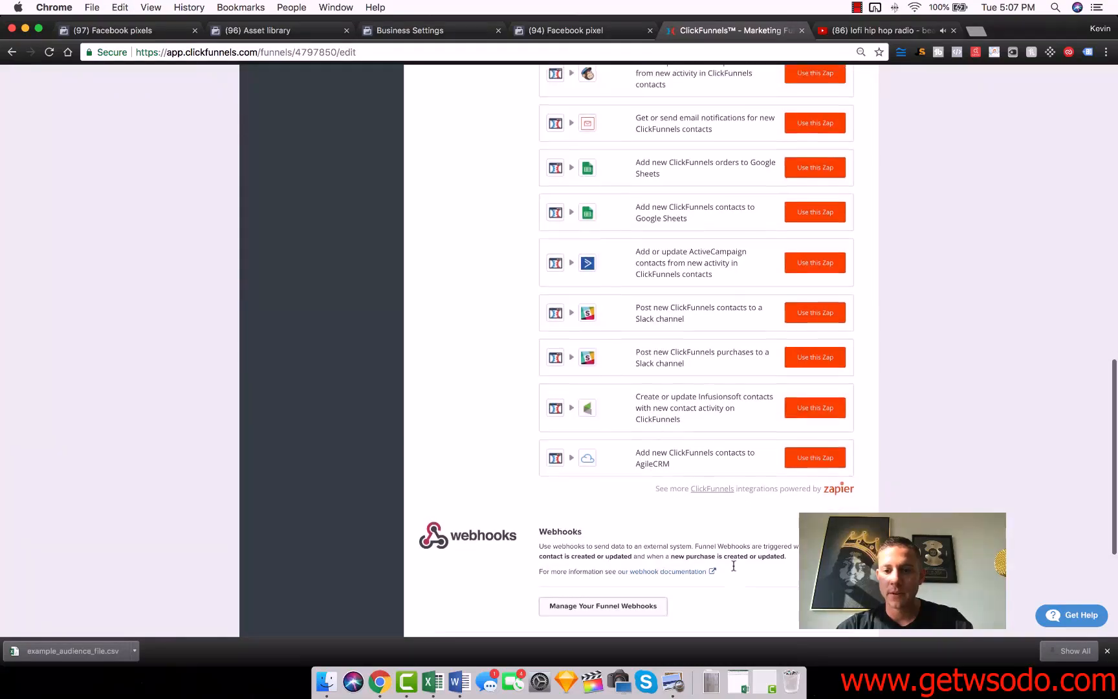
scroll(744, 566, "down", 5)
left_click(782, 557)
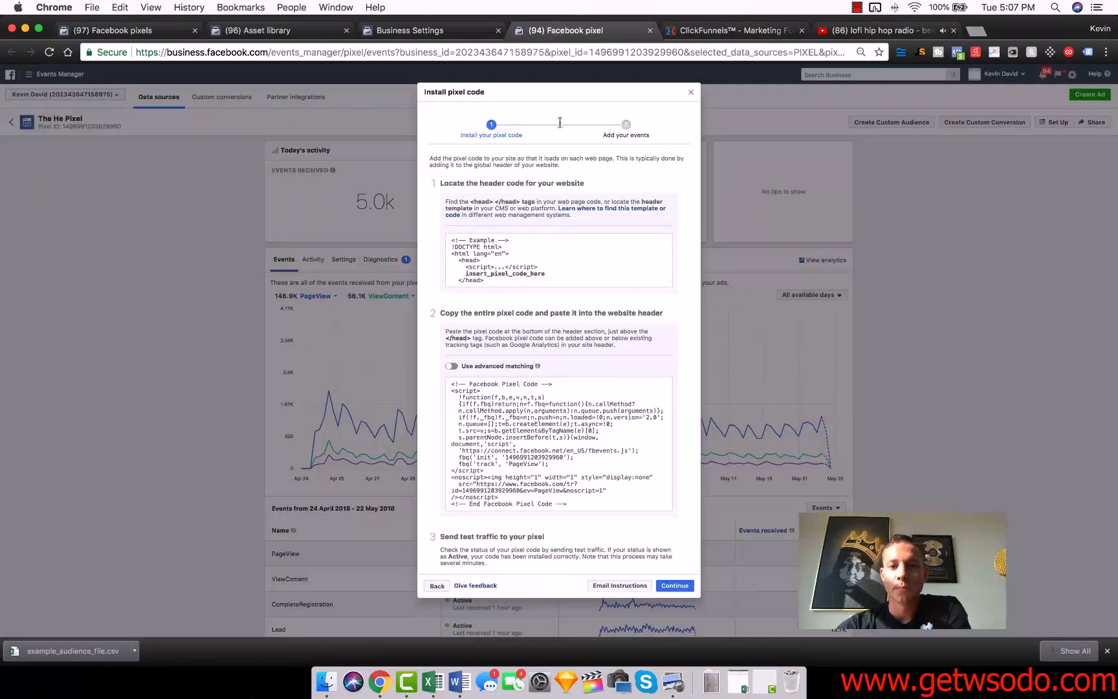
In Events Manager, continue to the event setup, turn on Generate lead, and copy its event code.
left_click(556, 29)
left_click(671, 592)
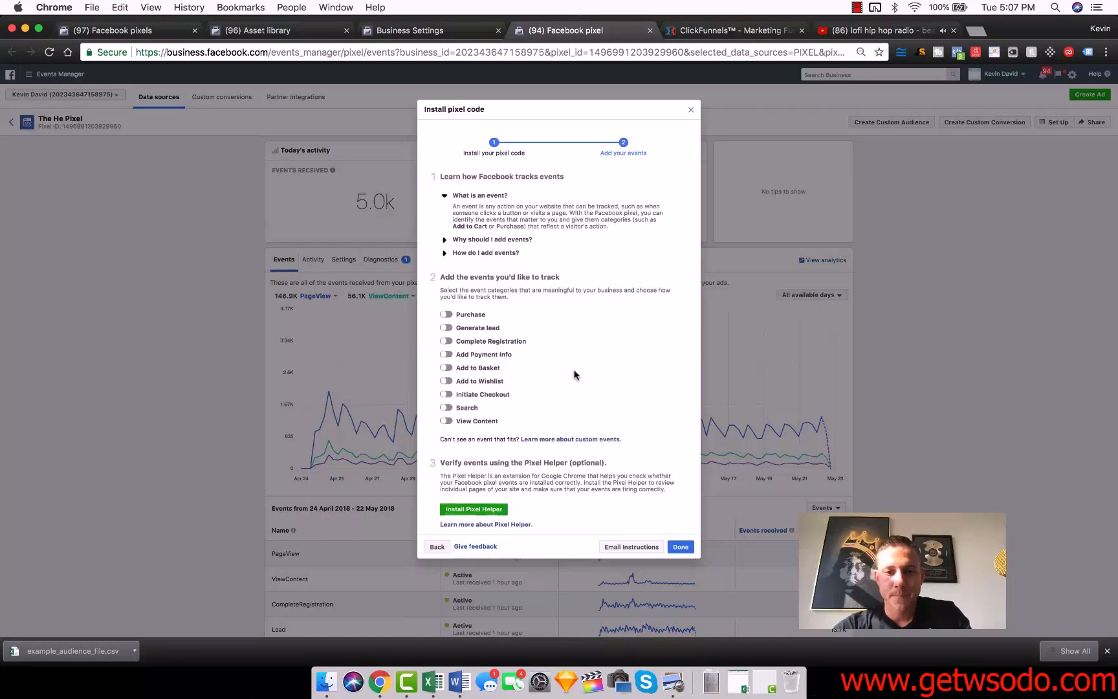
left_click(460, 331)
left_click(539, 419)
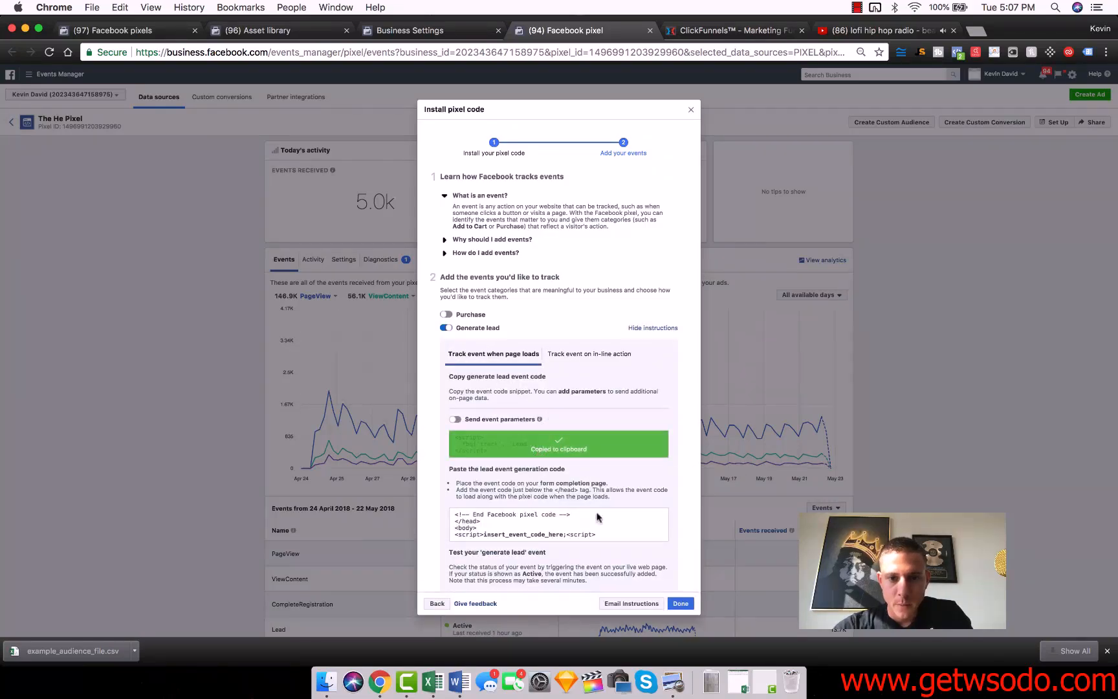
In ClickFunnels, open the funnel's first step page for editing and bring up its tracking code.
left_click(709, 29)
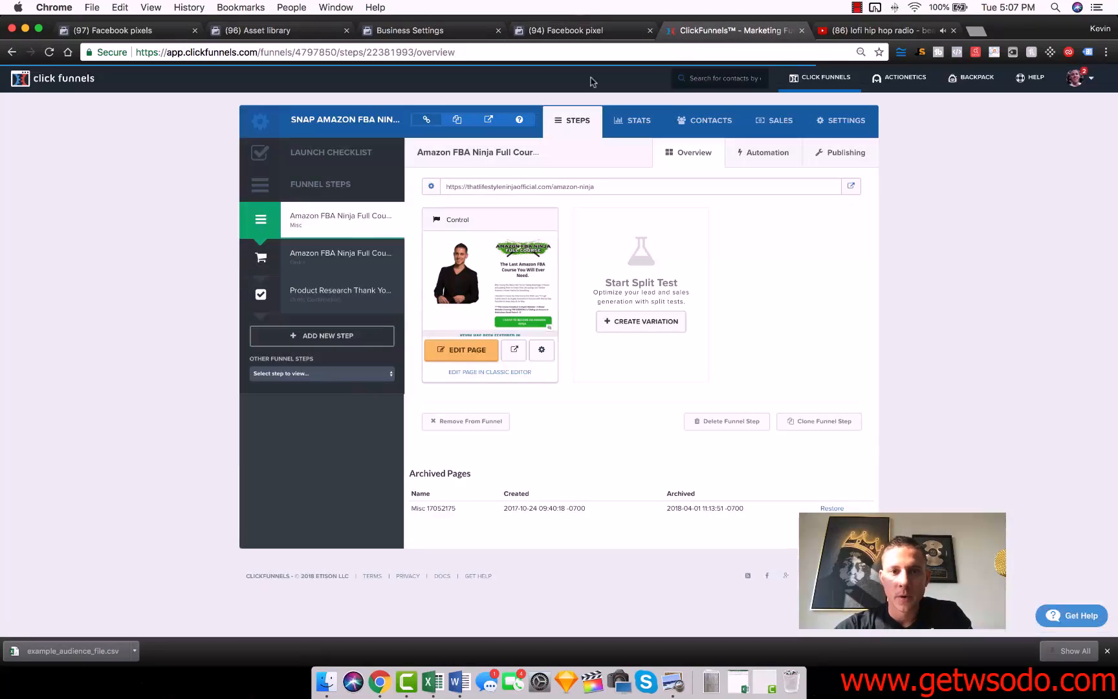
left_click(446, 348)
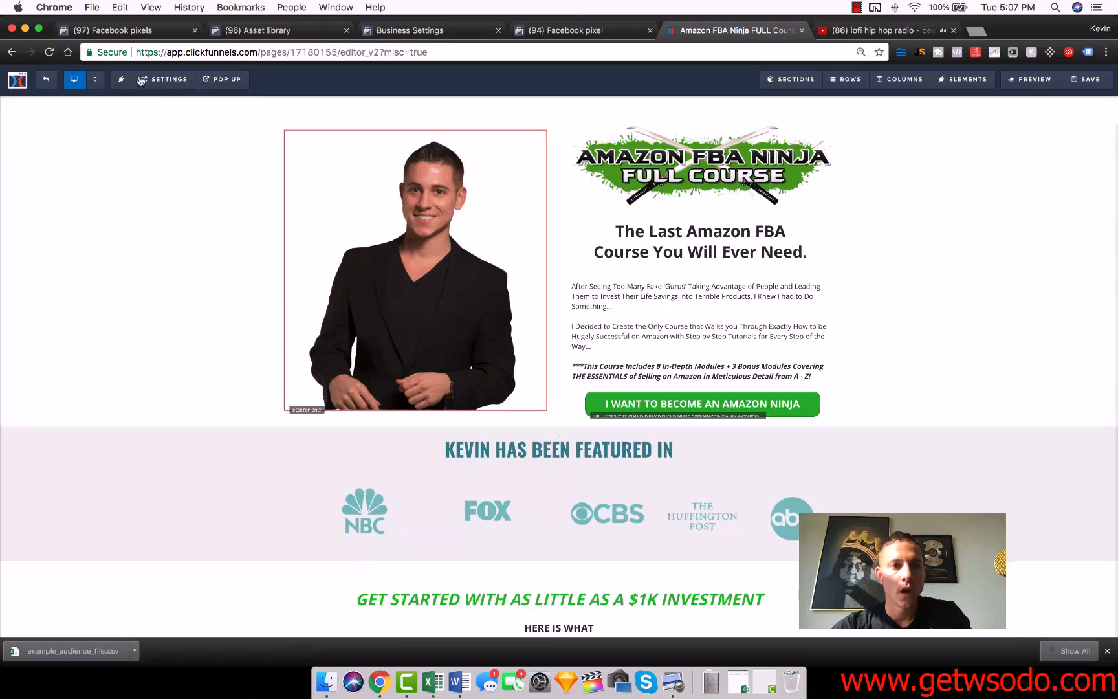
mouse_move(159, 80)
left_click(185, 140)
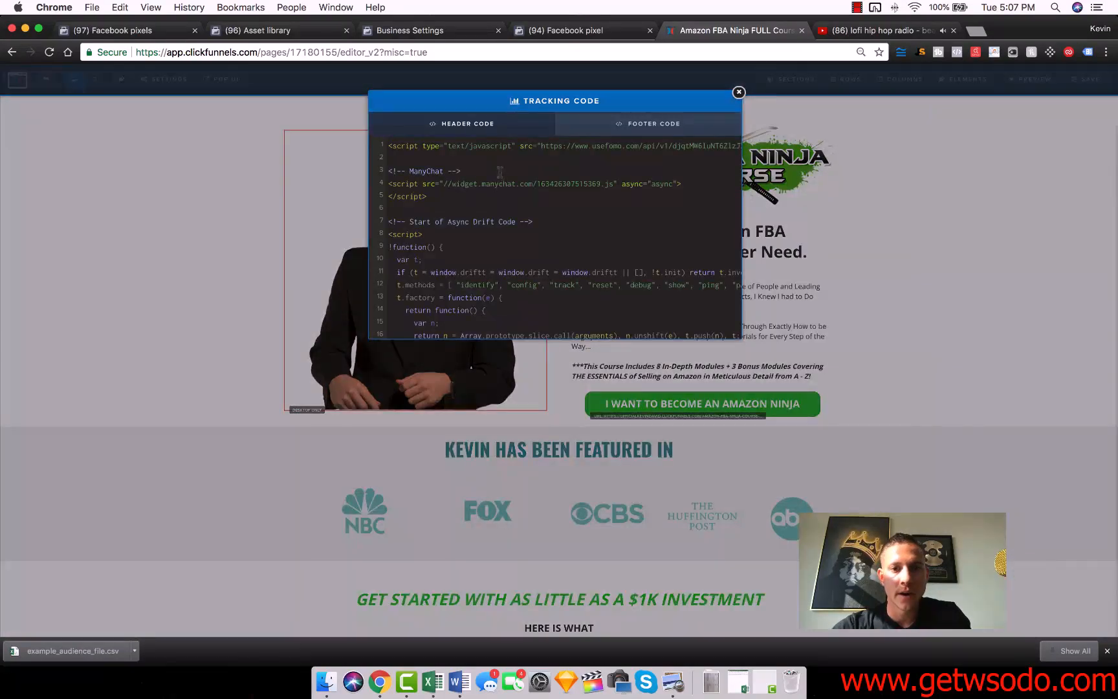
Add the copied Lead event script to the header code below the Async Drift code, and save the page.
scroll(489, 171, "down", 5)
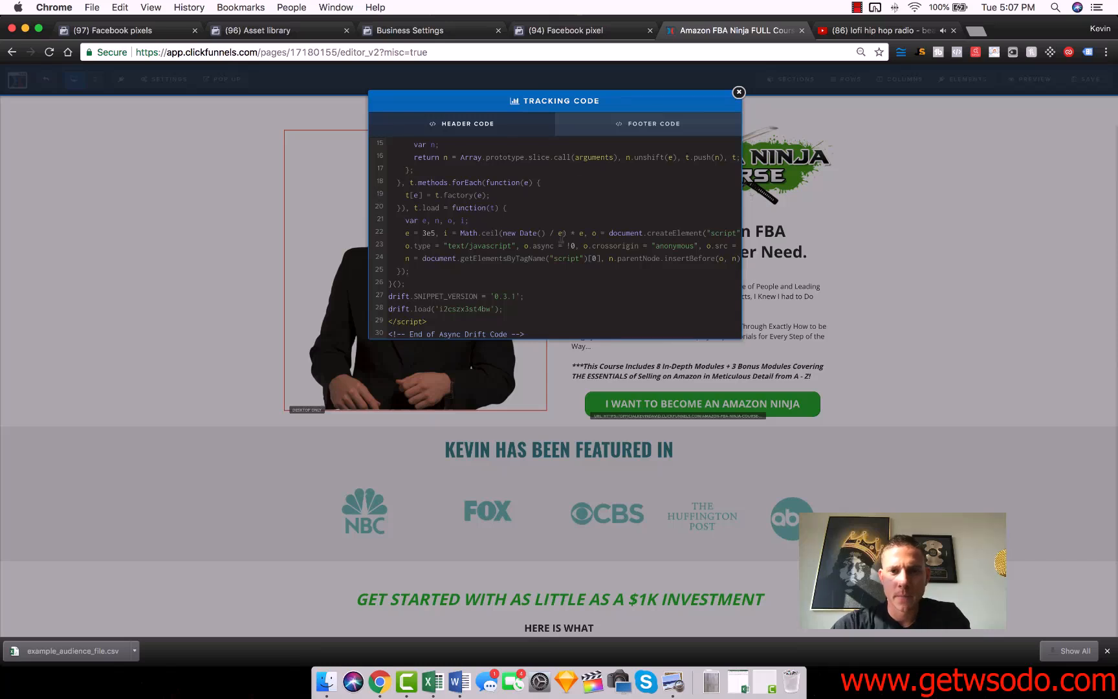
left_click(653, 124)
left_click(467, 124)
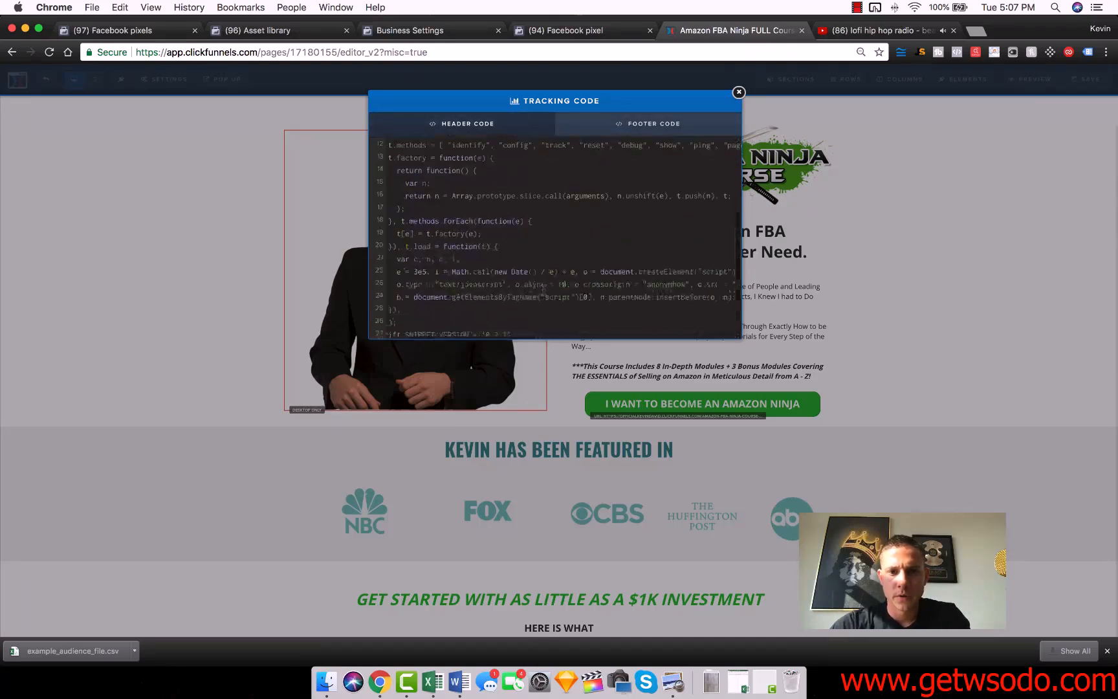
scroll(542, 293, "down", 3)
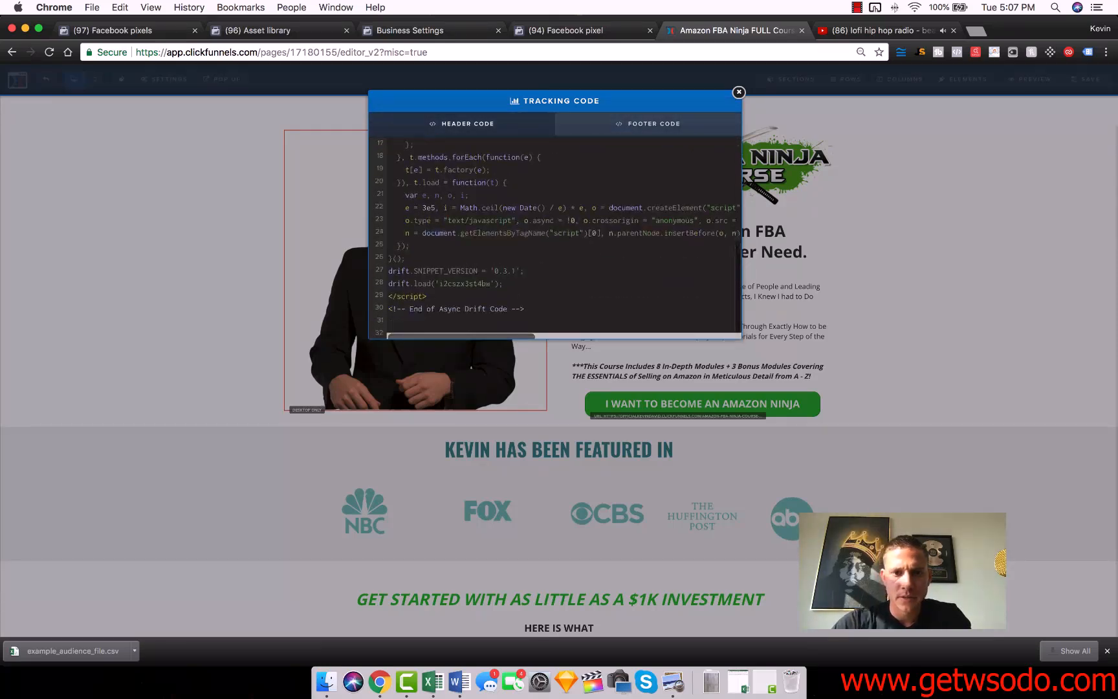
left_click(405, 330)
key("super+v")
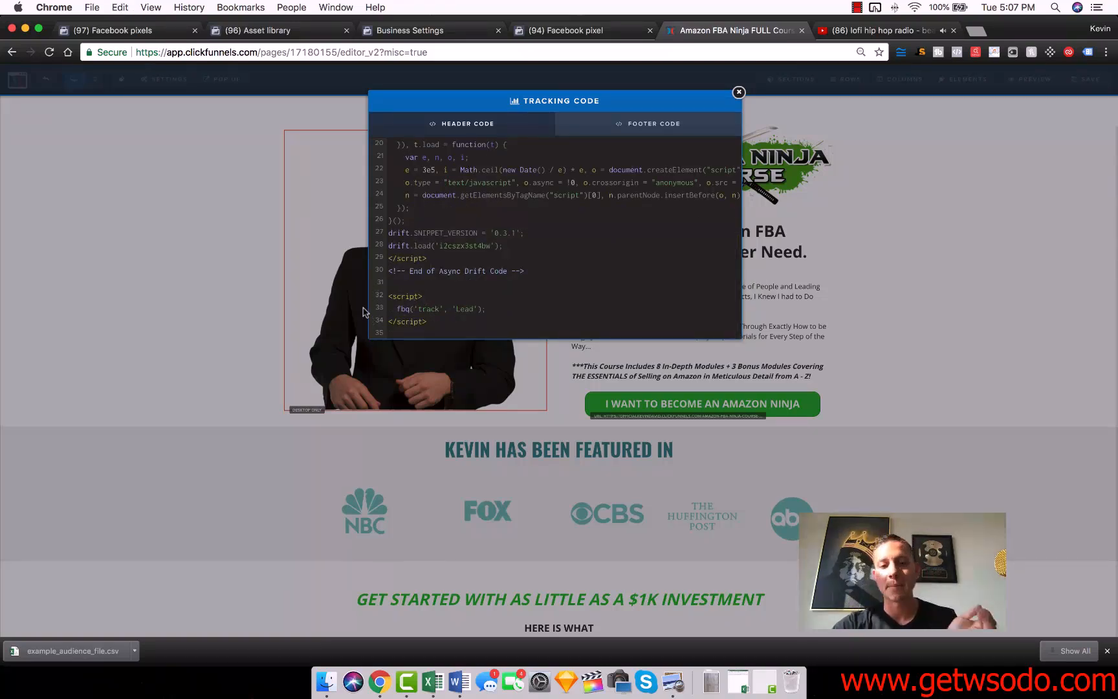
left_click(738, 94)
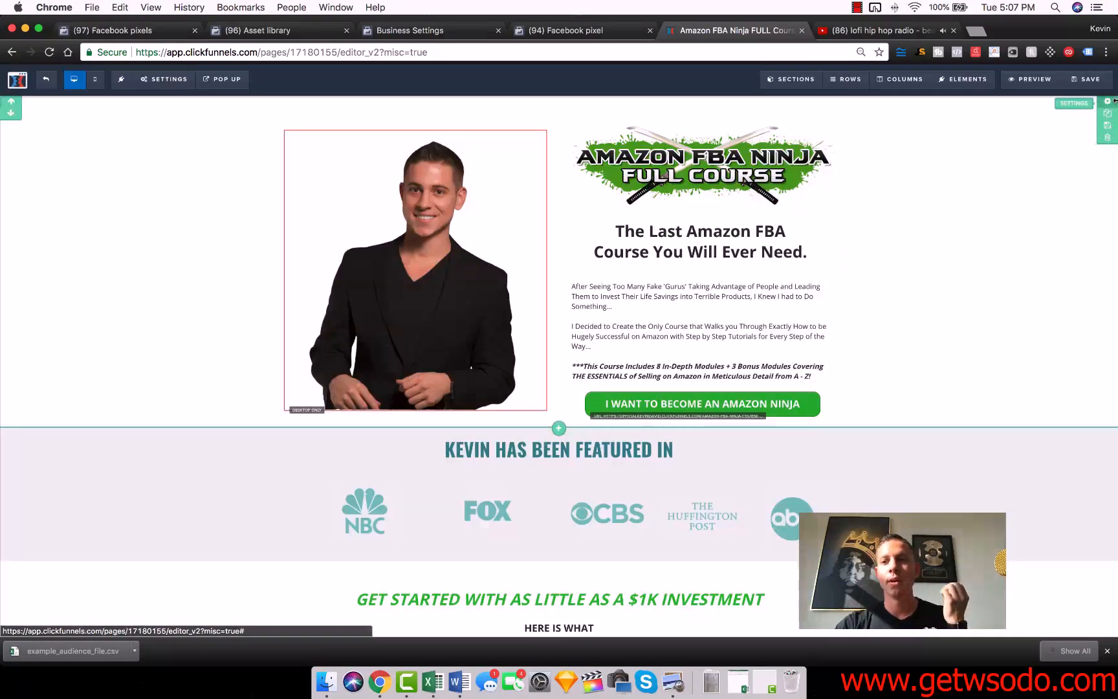
Switch to the Facebook Asset Library, discard the open audience draft, and start a new custom audience based on website traffic.
left_click(579, 30)
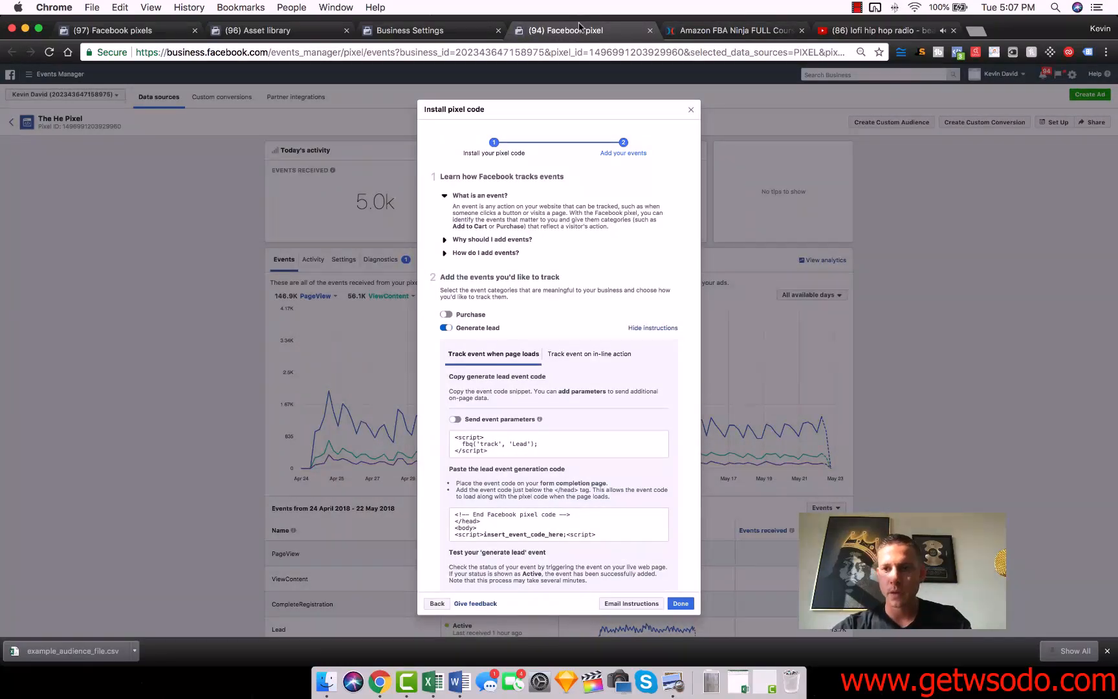
left_click(426, 31)
left_click(280, 33)
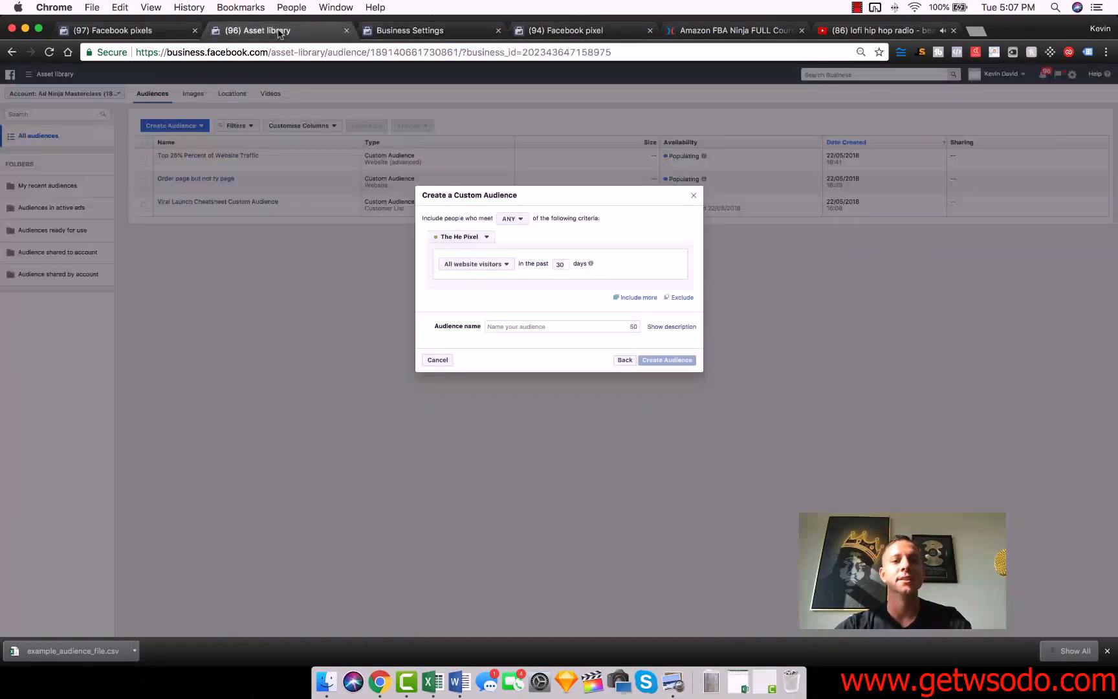
left_click(694, 195)
left_click(188, 126)
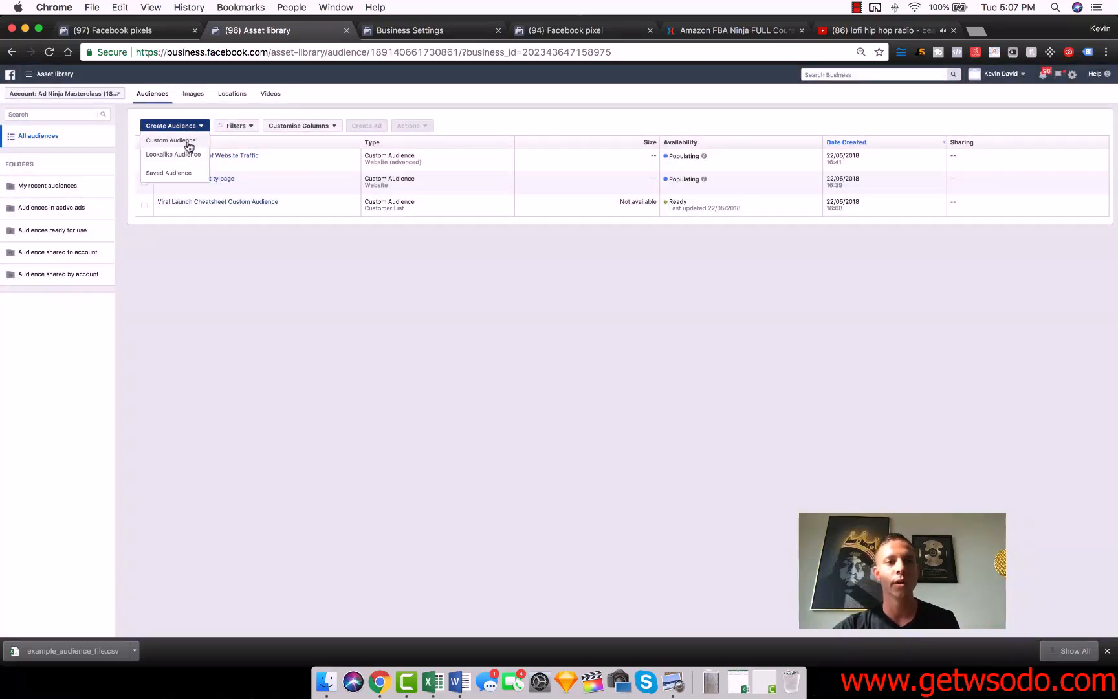
left_click(188, 141)
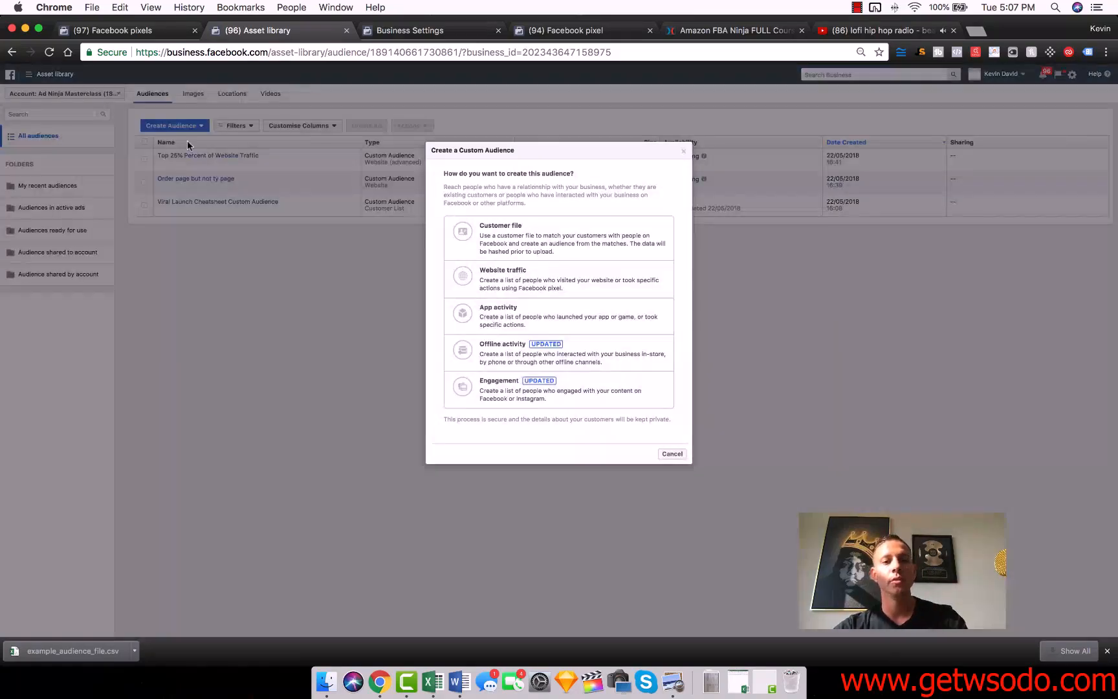
left_click(523, 277)
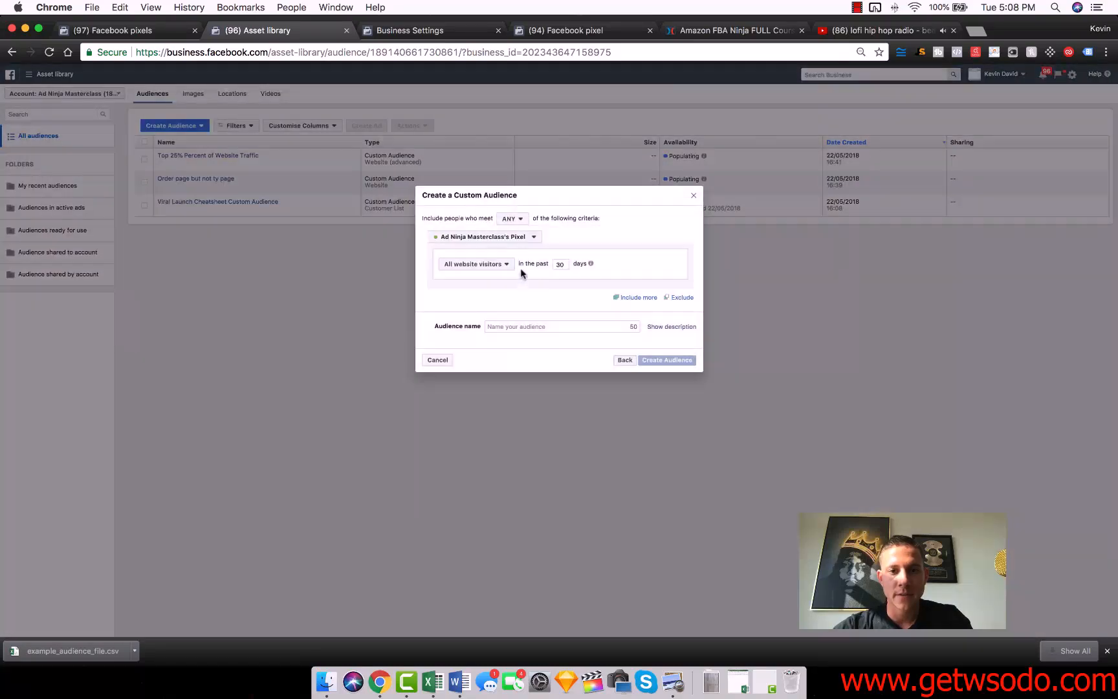
Set the audience to include people with an AddPaymentInfo event on The He Pixel in the past 180 days.
left_click(504, 243)
left_click(497, 268)
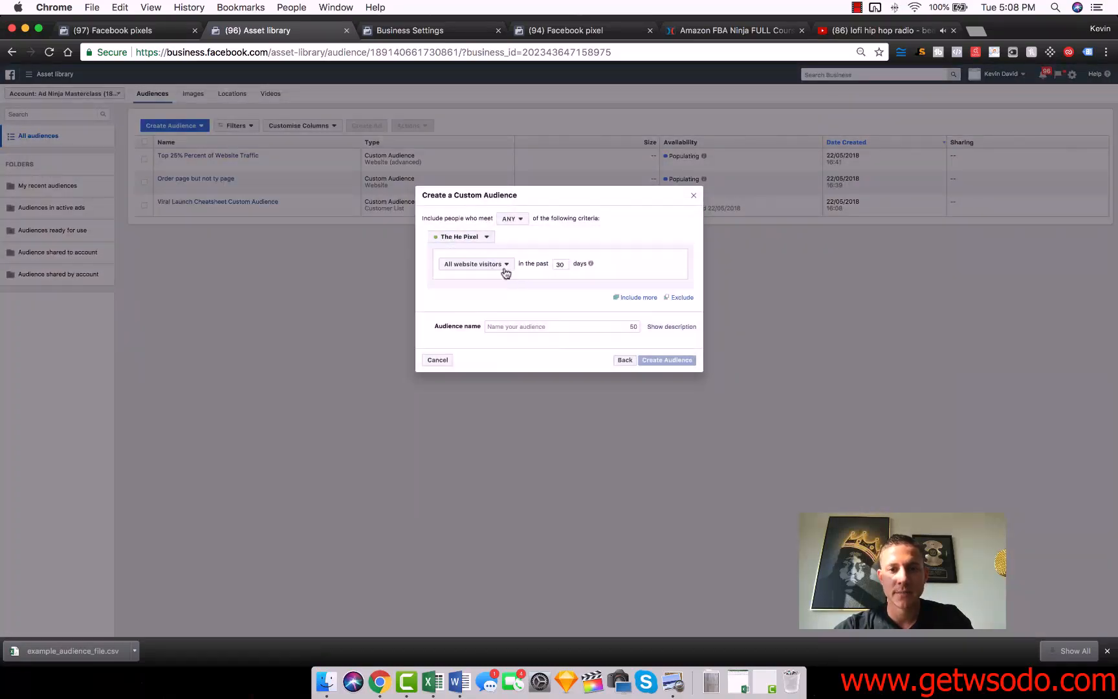
left_click(505, 270)
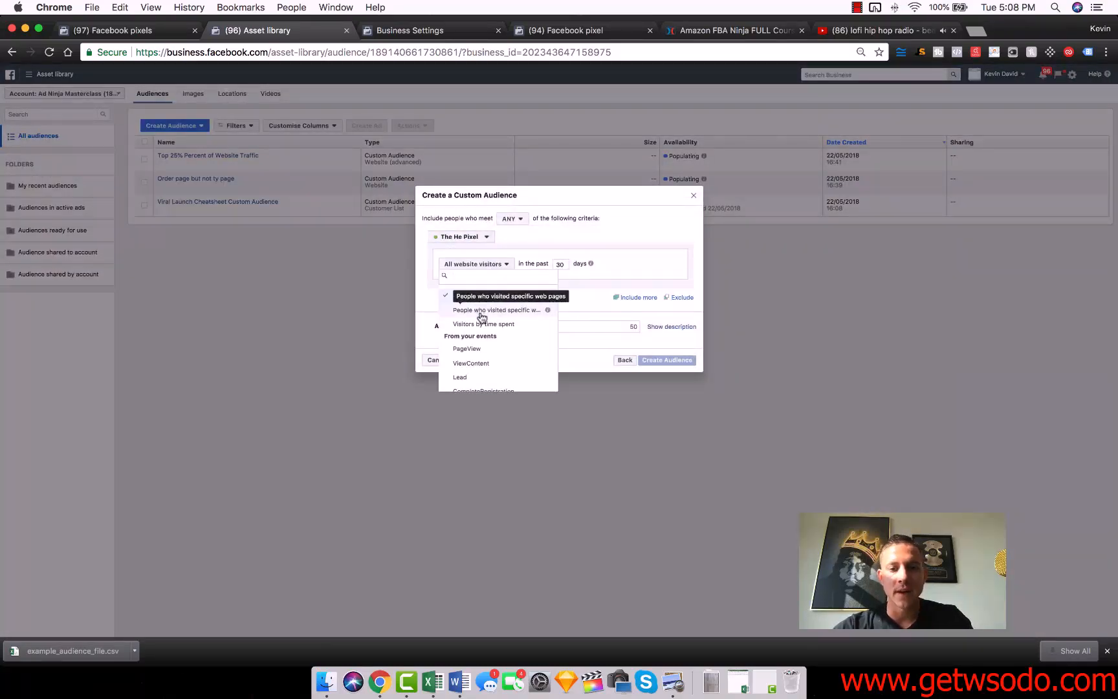
scroll(485, 327, "down", 1)
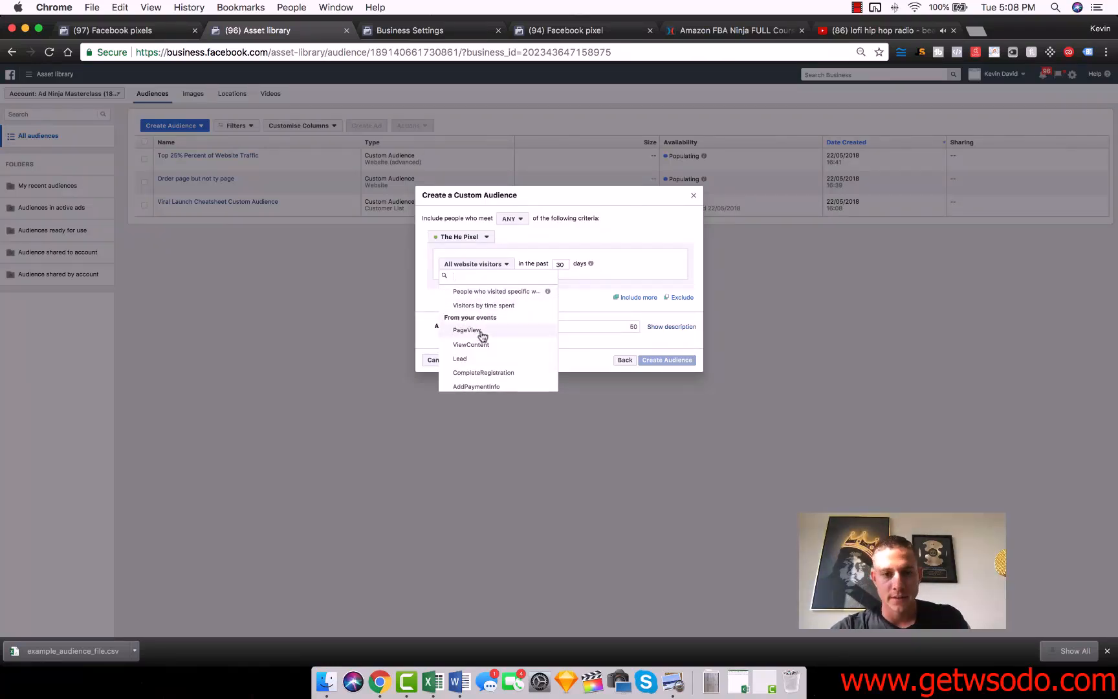
scroll(495, 339, "down", 1)
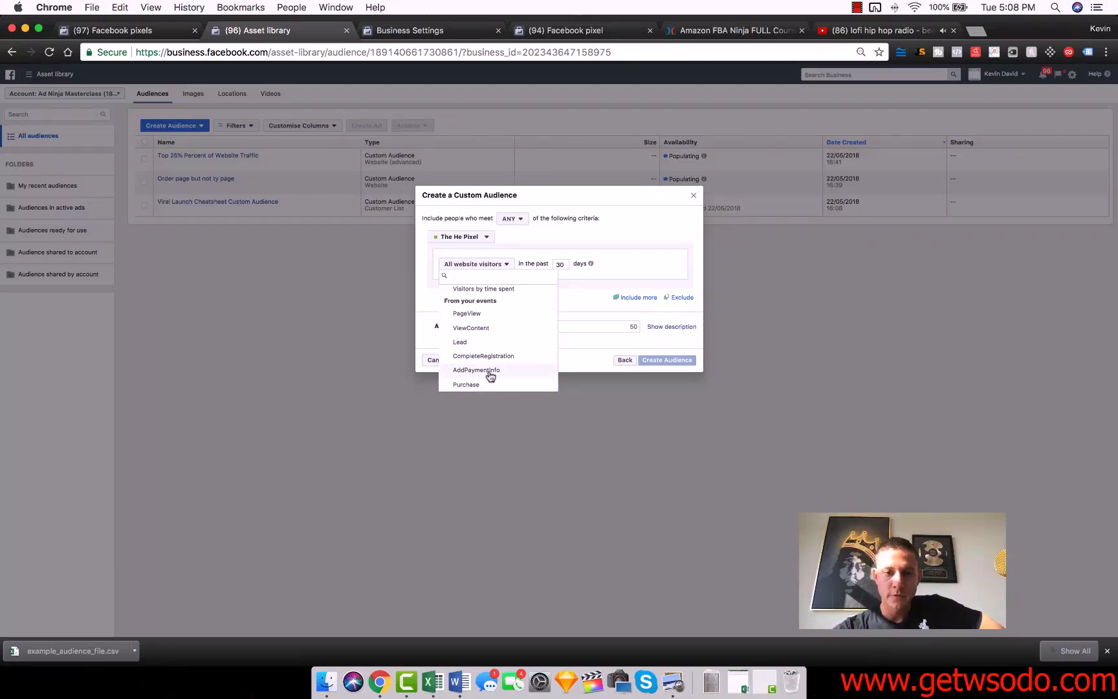
left_click(490, 372)
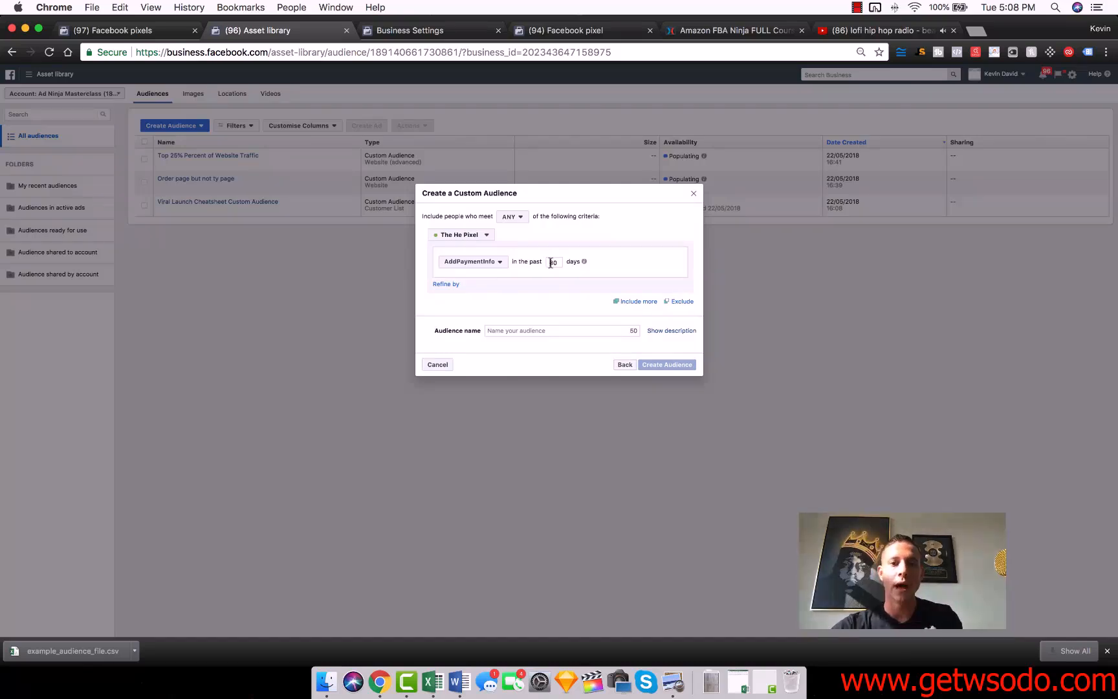
left_click(581, 293)
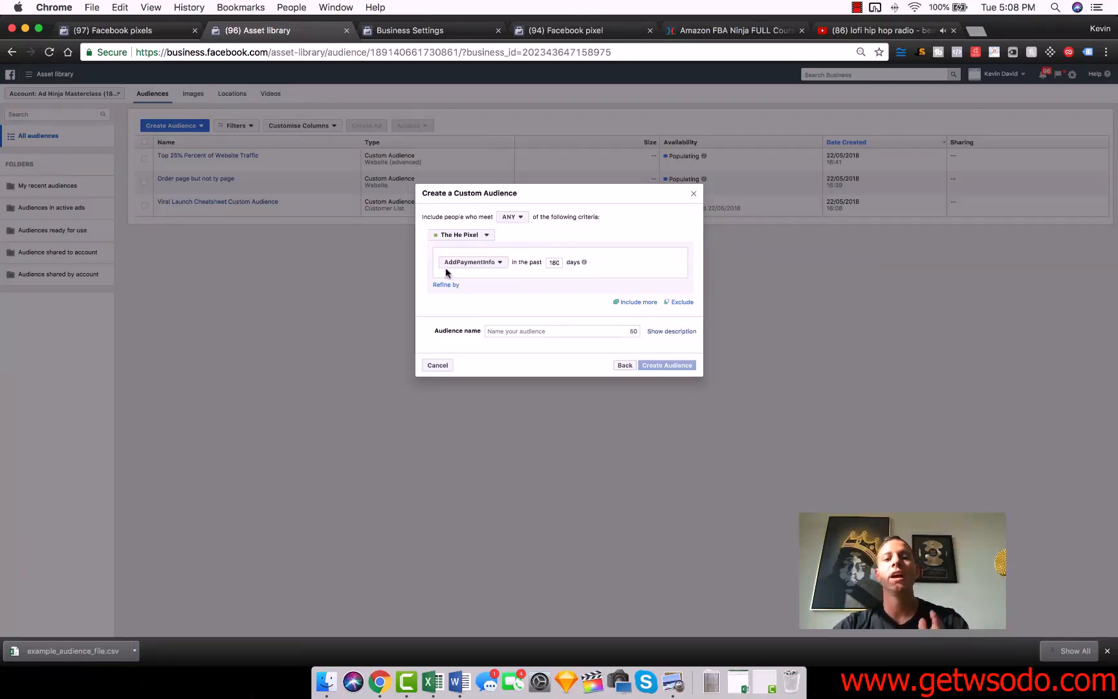
Exclude people with a Purchase event on The He Pixel in the past 180 days.
left_click(682, 303)
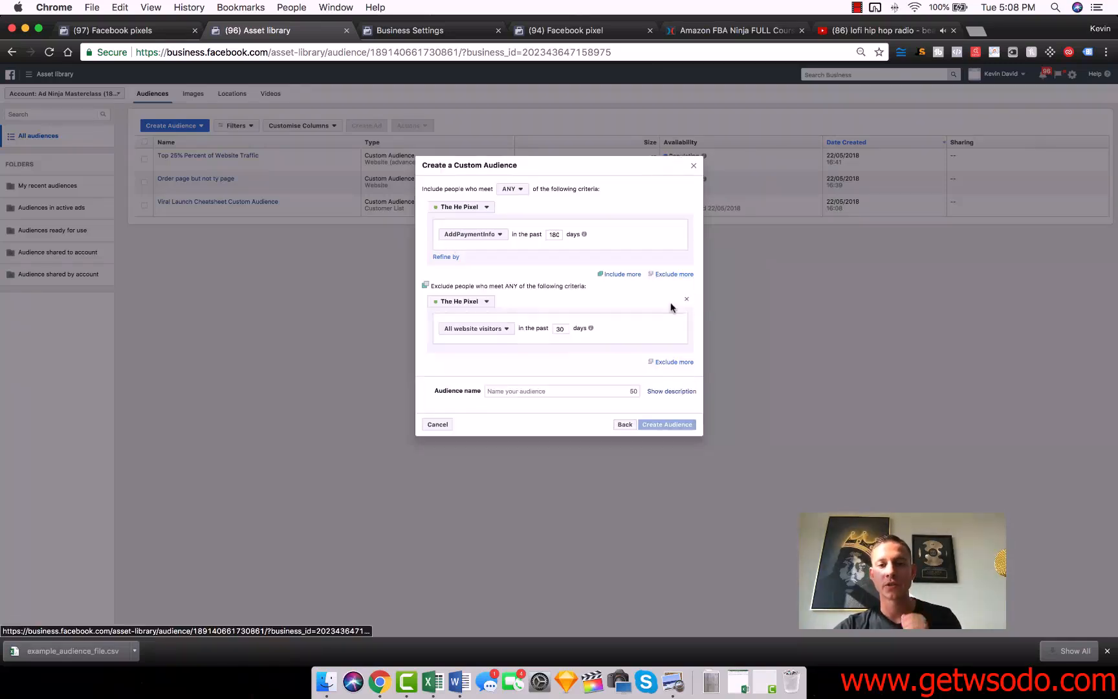
left_click(493, 330)
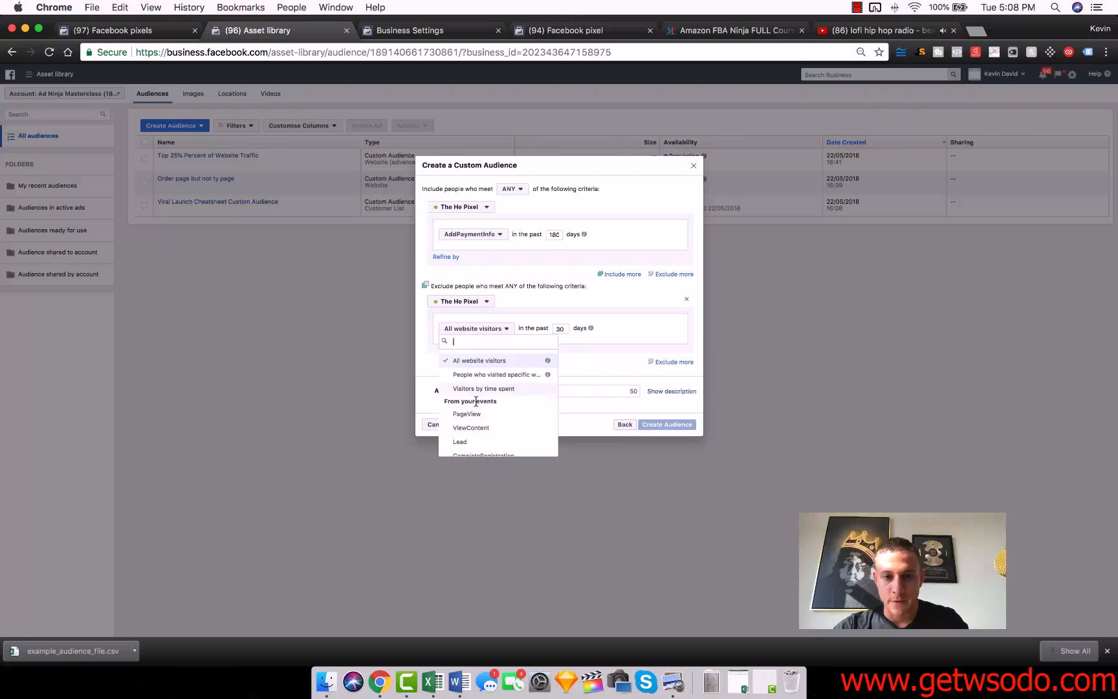
scroll(476, 401, "down", 2)
left_click(466, 449)
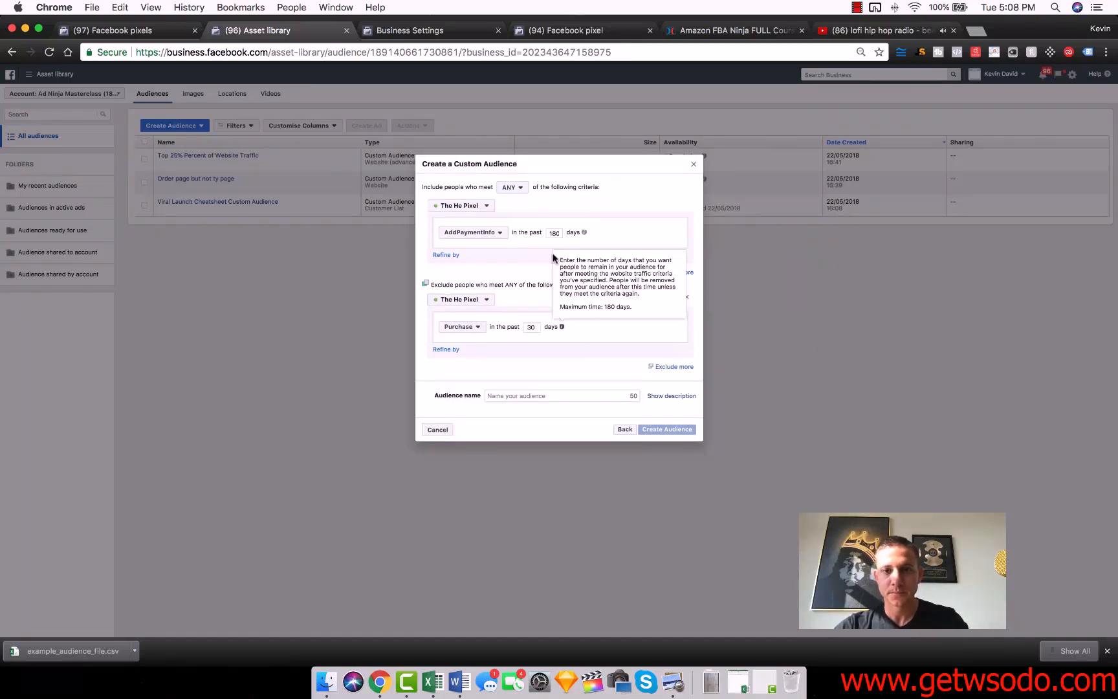
double_click(532, 327)
type("180")
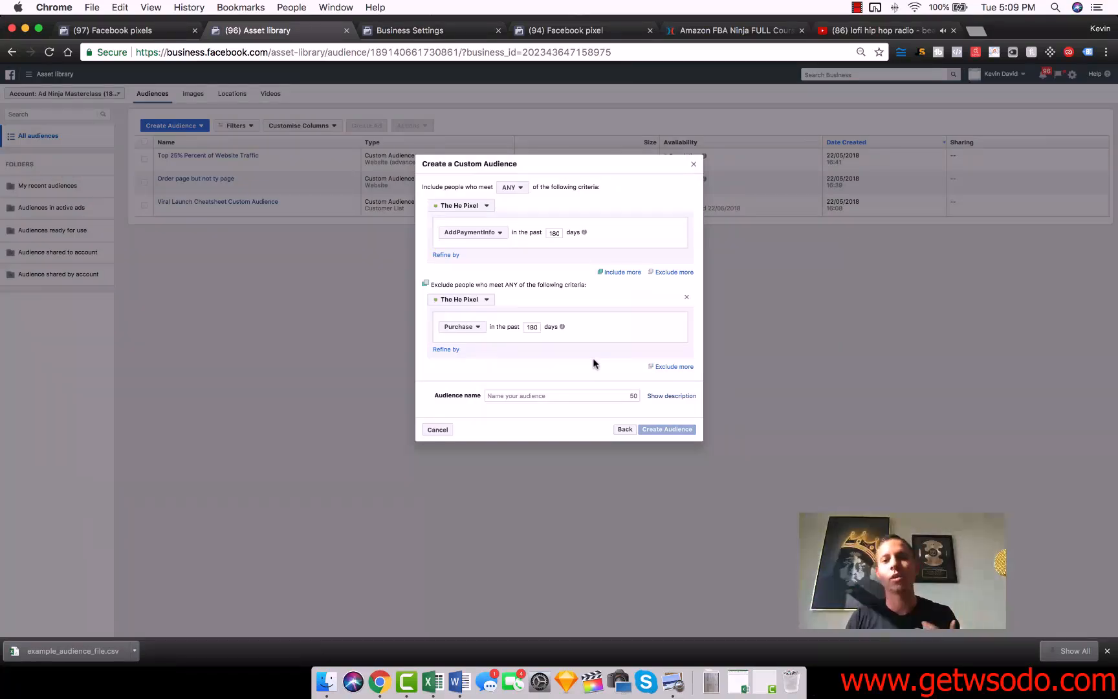
Name the custom audience "Order Page but not Thank You".
left_click(540, 395)
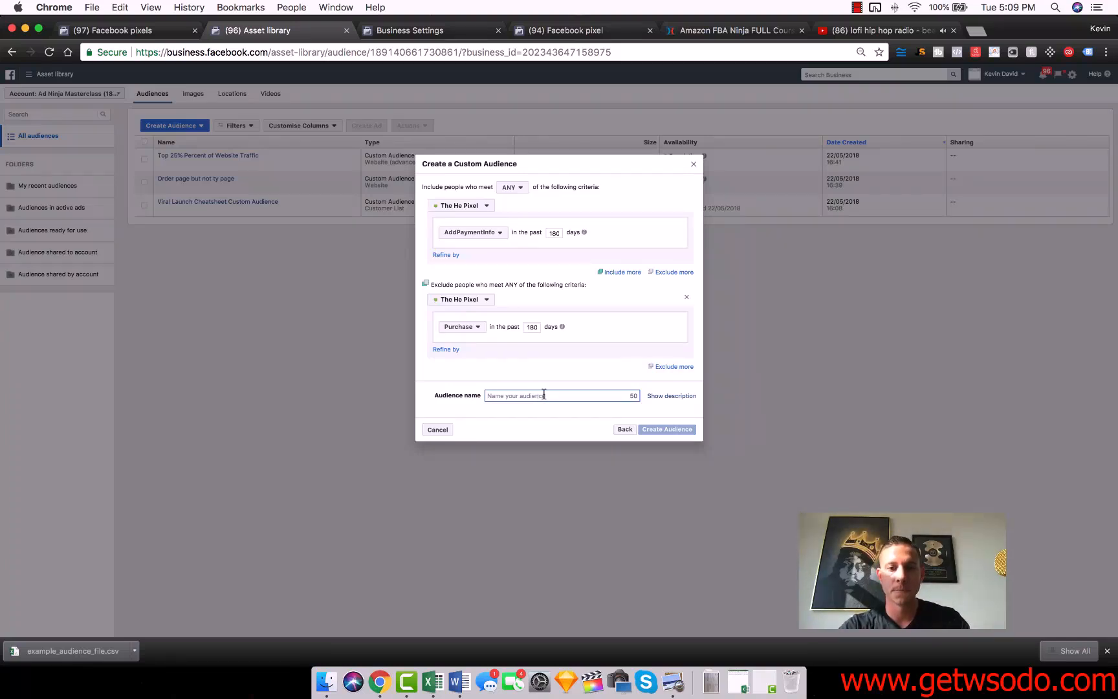
type("Order Page but not Thank You")
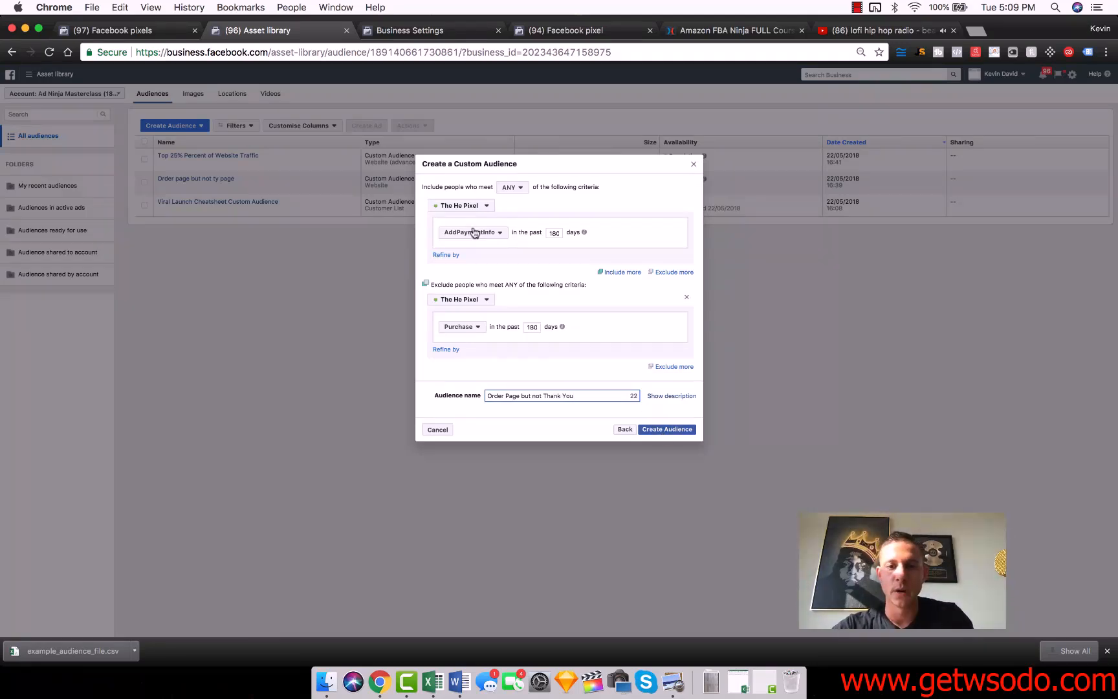
left_click(475, 207)
left_click(590, 209)
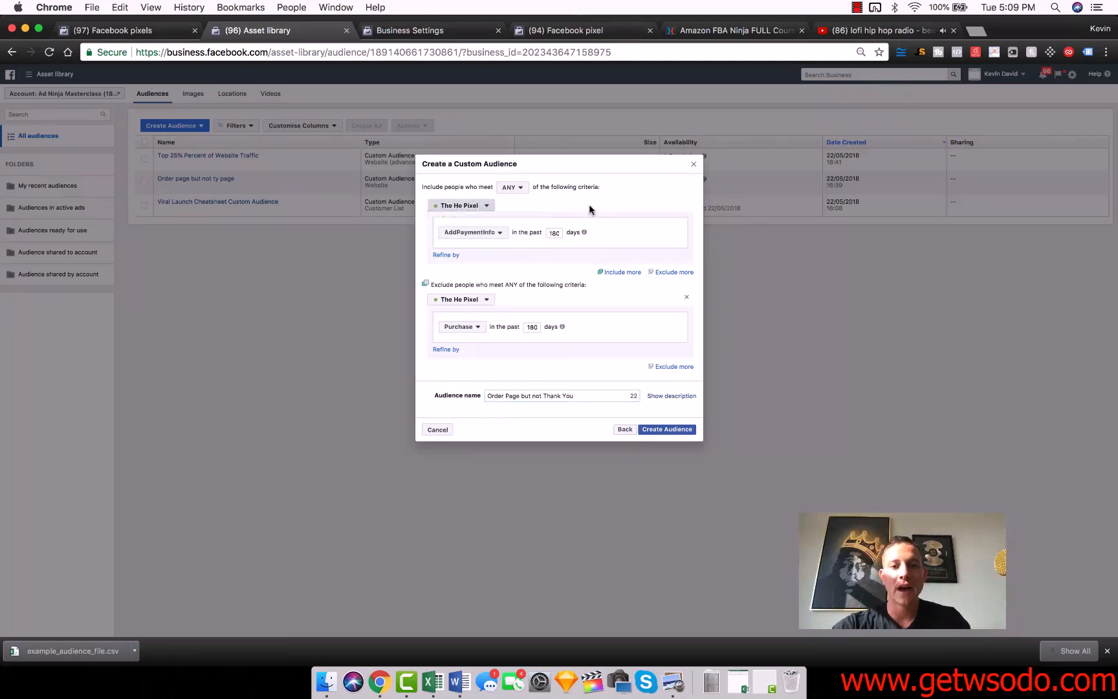
Remove the Purchase exclusion from the audience, keeping AddPaymentInfo as the included event.
left_click(686, 297)
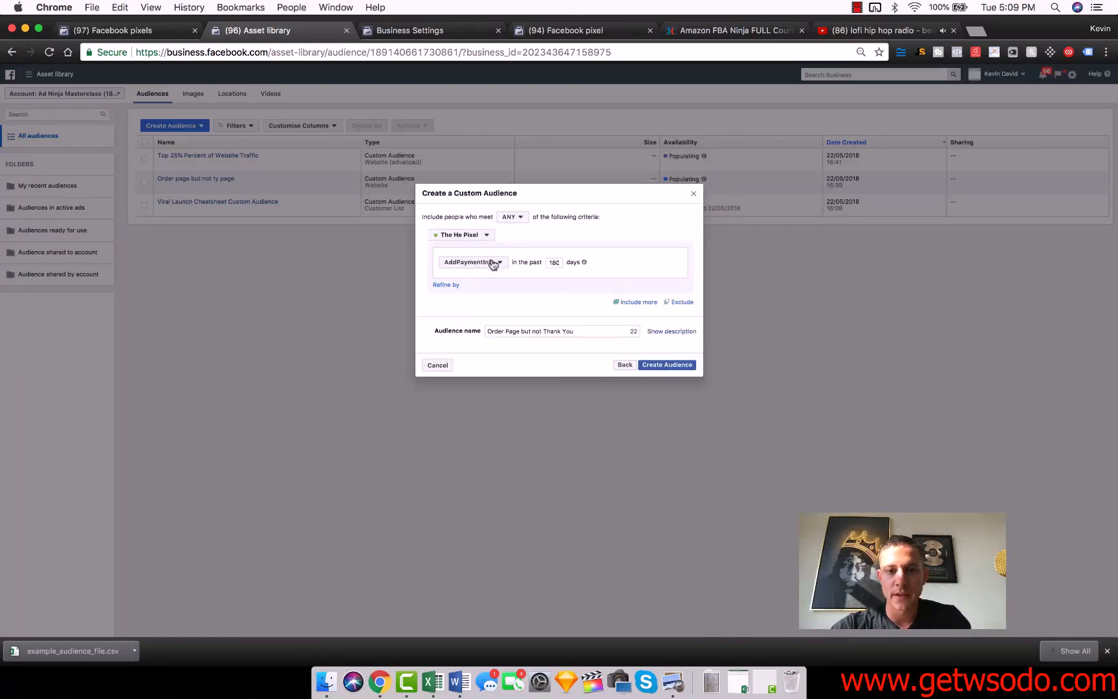
left_click(486, 265)
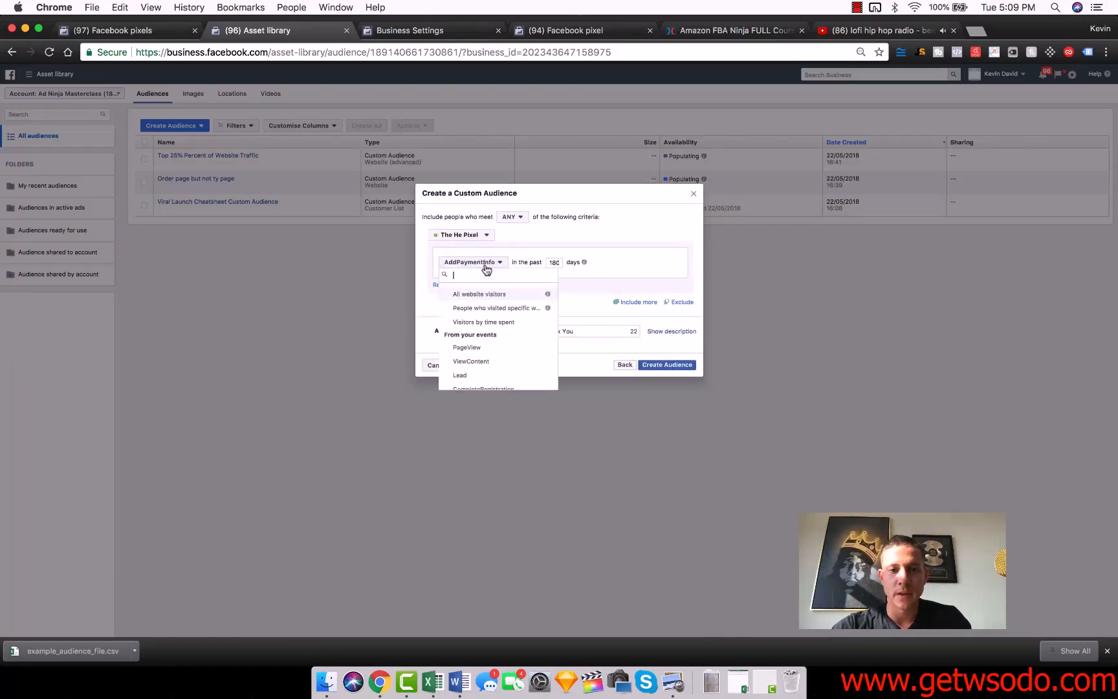
left_click(540, 237)
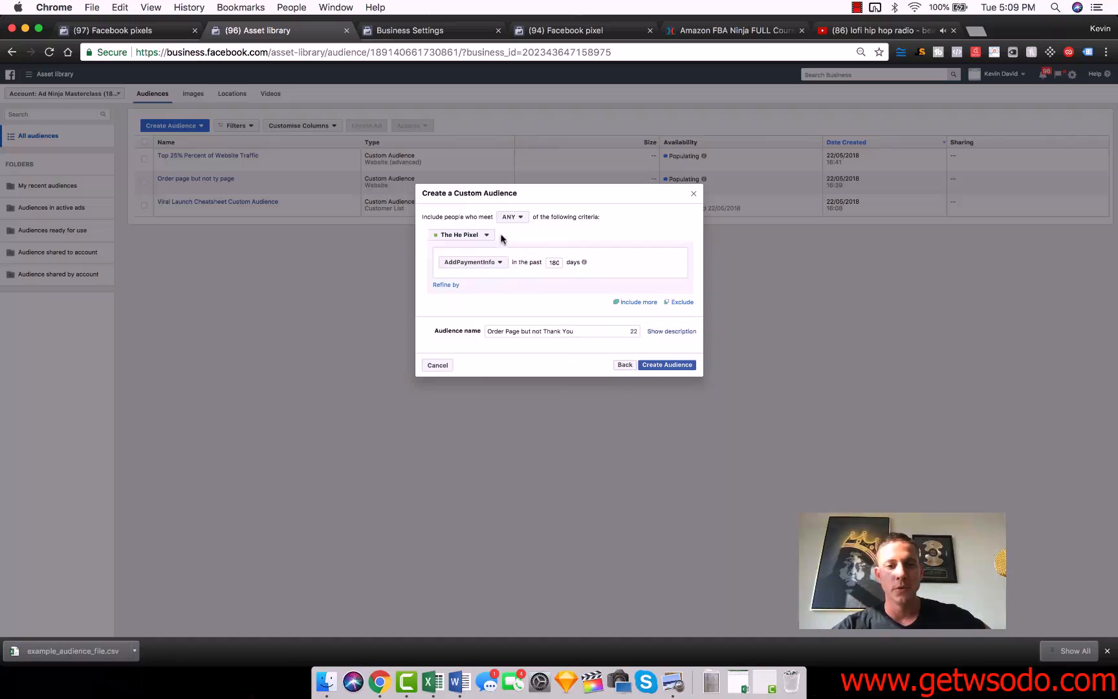